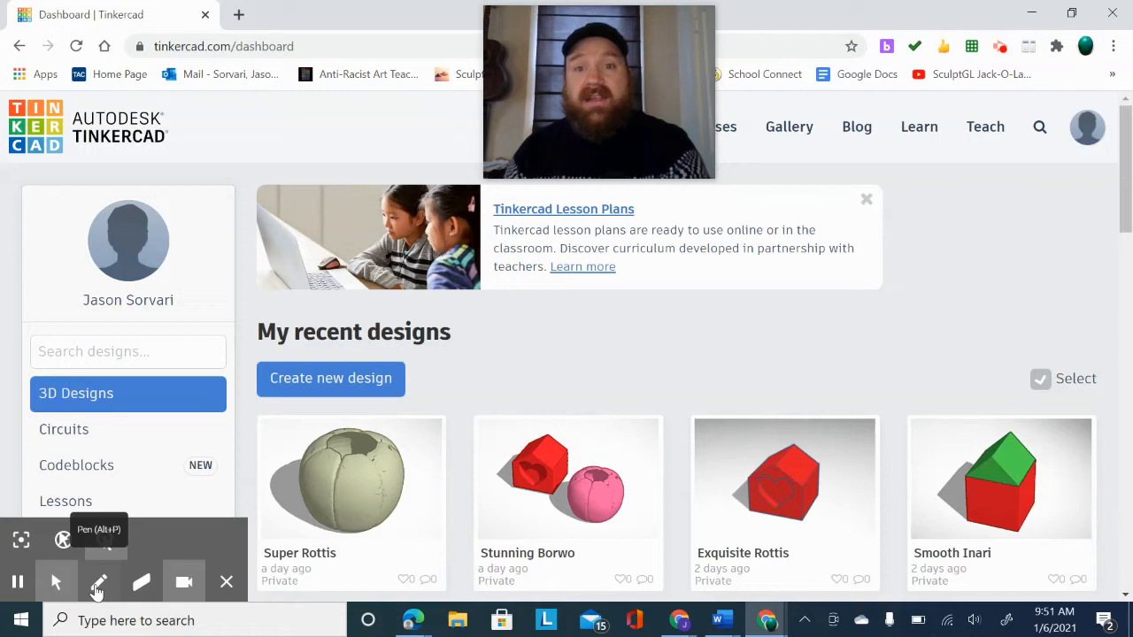
# Open the 3D Projects collection in the Learn section
pyautogui.click(20, 587)
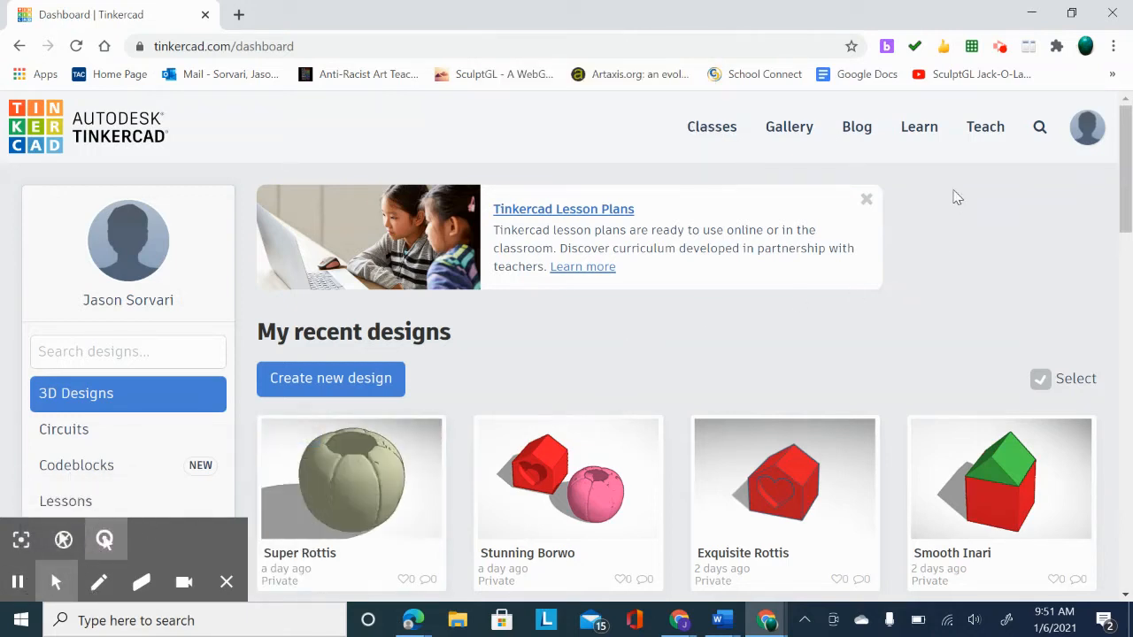
pyautogui.click(919, 144)
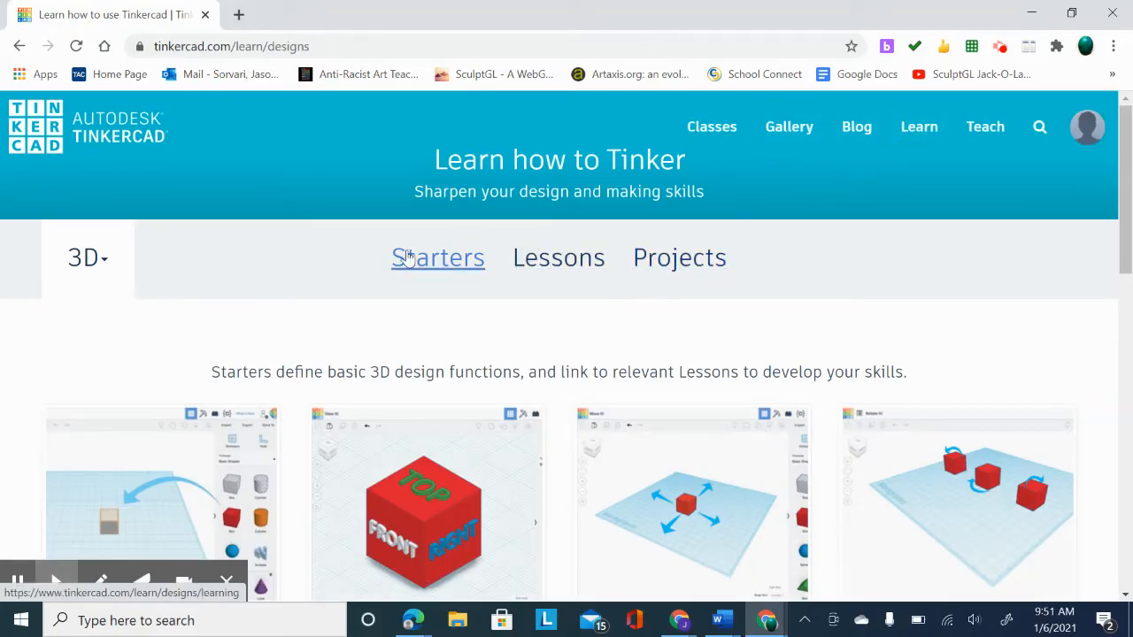
pyautogui.click(668, 258)
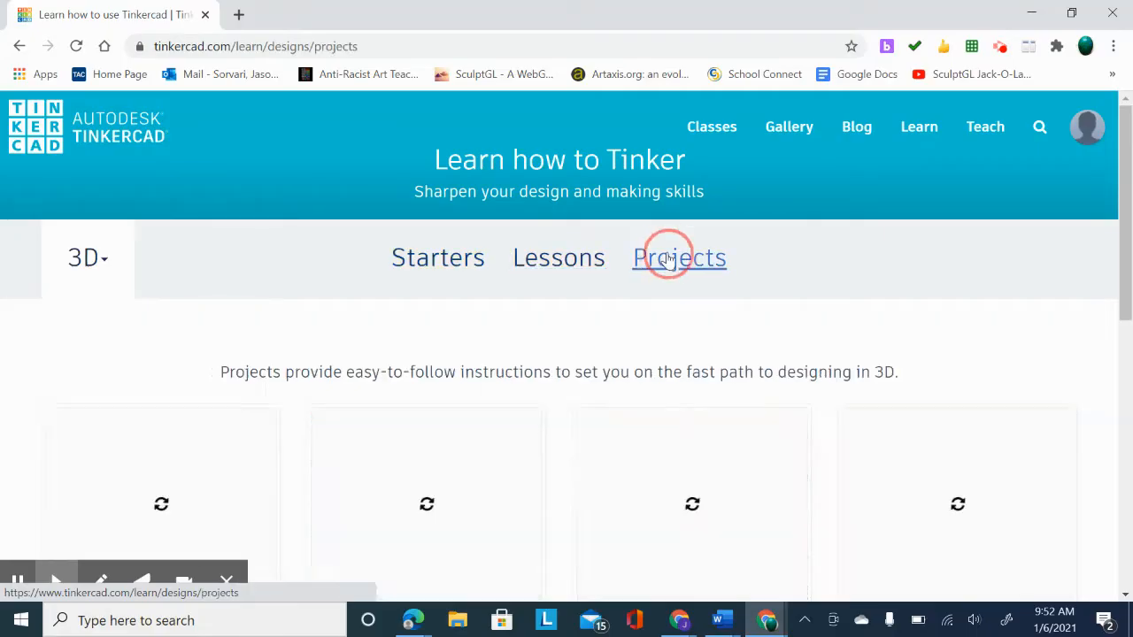
pyautogui.scroll(-1, 668, 297)
pyautogui.scroll(-2, 670, 298)
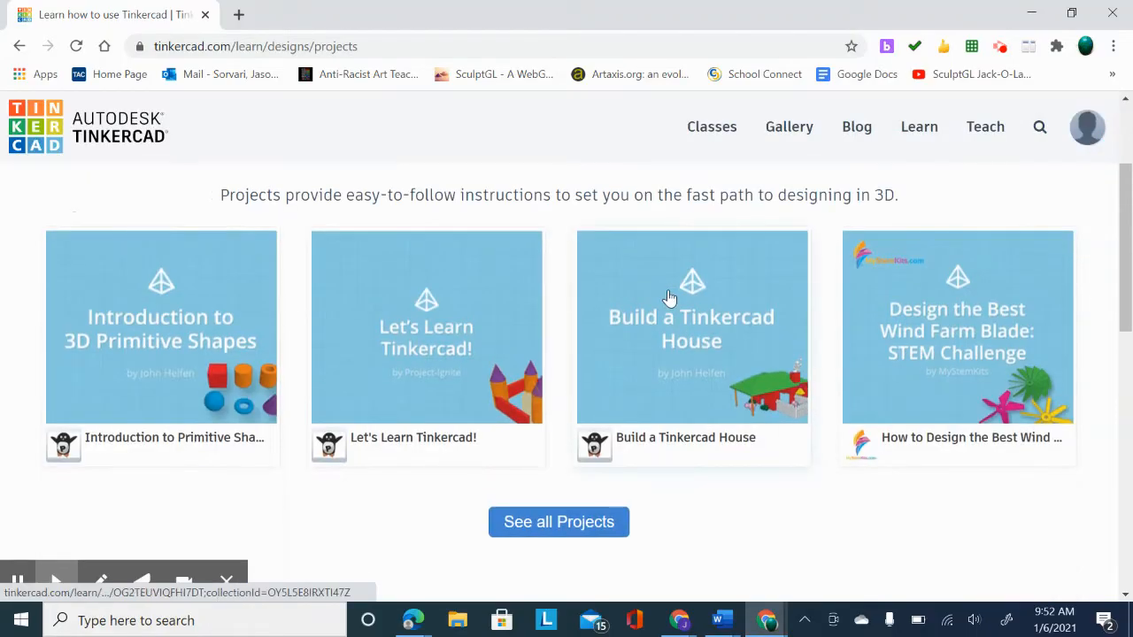
pyautogui.scroll(3, 670, 298)
pyautogui.scroll(-3, 655, 301)
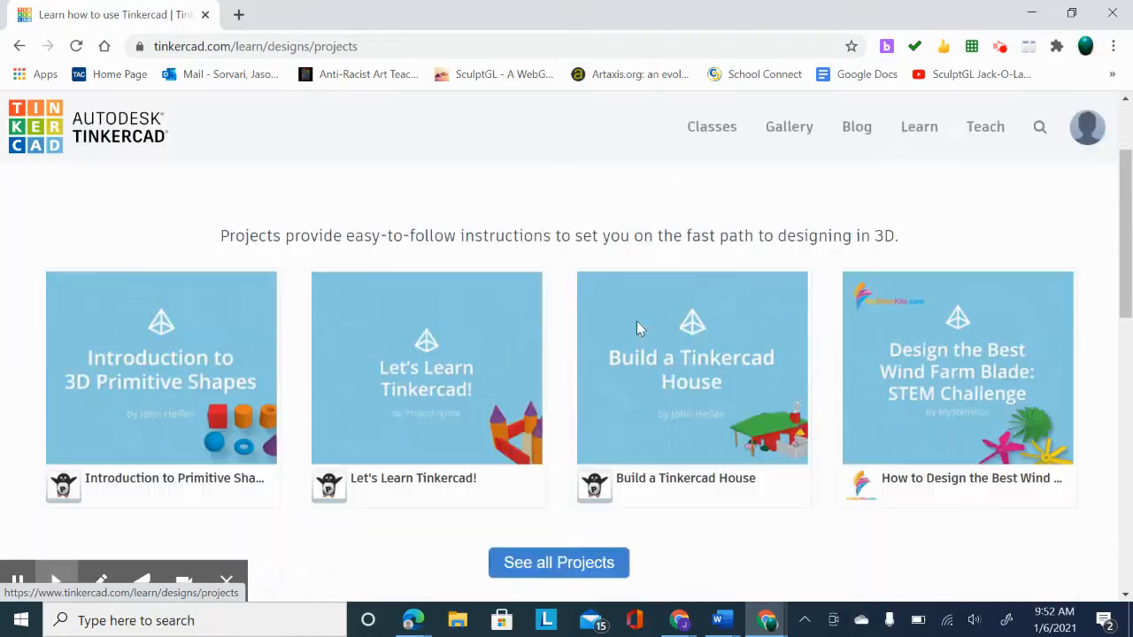
pyautogui.scroll(1, 580, 432)
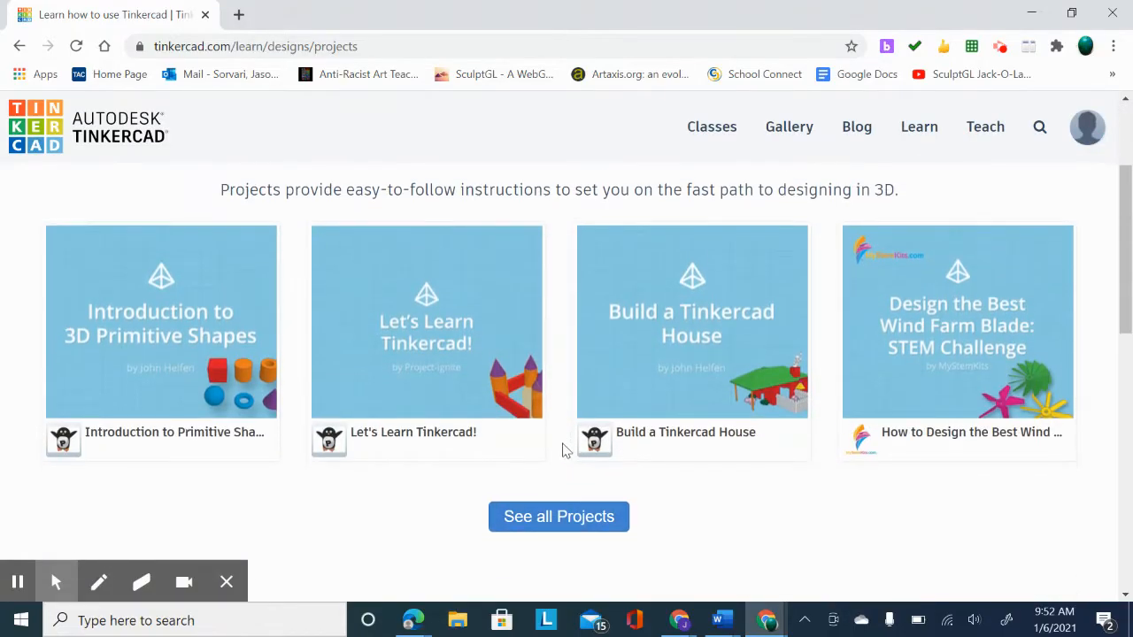
# Show the full project gallery and open the "Build a Roman Dome With Columns" project
pyautogui.scroll(-2, 567, 450)
pyautogui.click(571, 361)
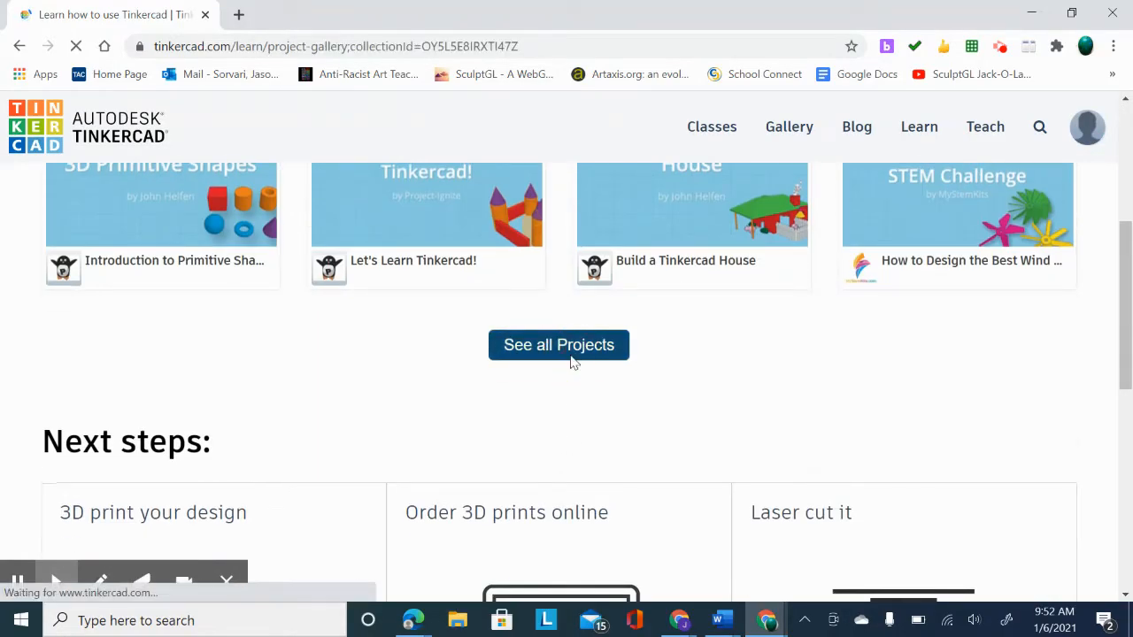
pyautogui.scroll(-2, 584, 354)
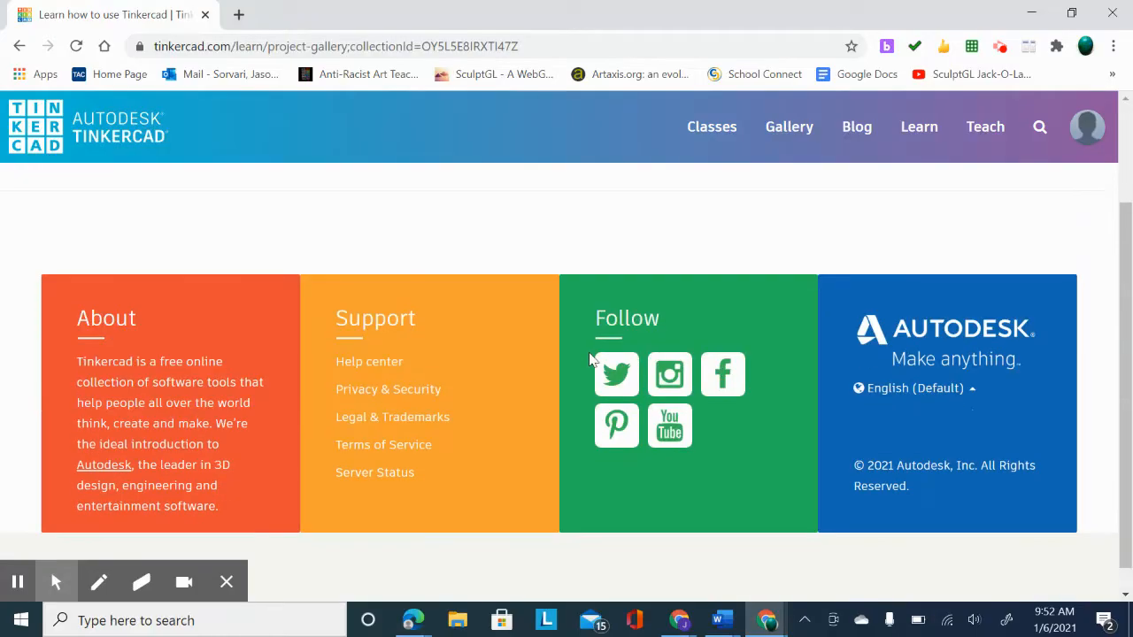
pyautogui.scroll(-5, 589, 354)
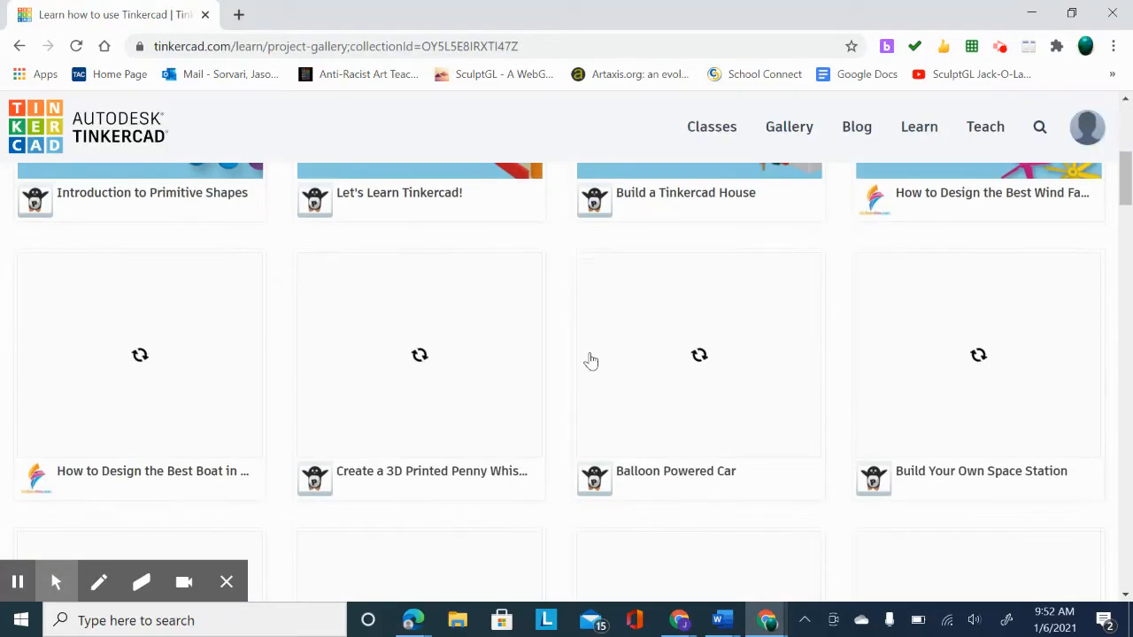
pyautogui.scroll(-2, 590, 361)
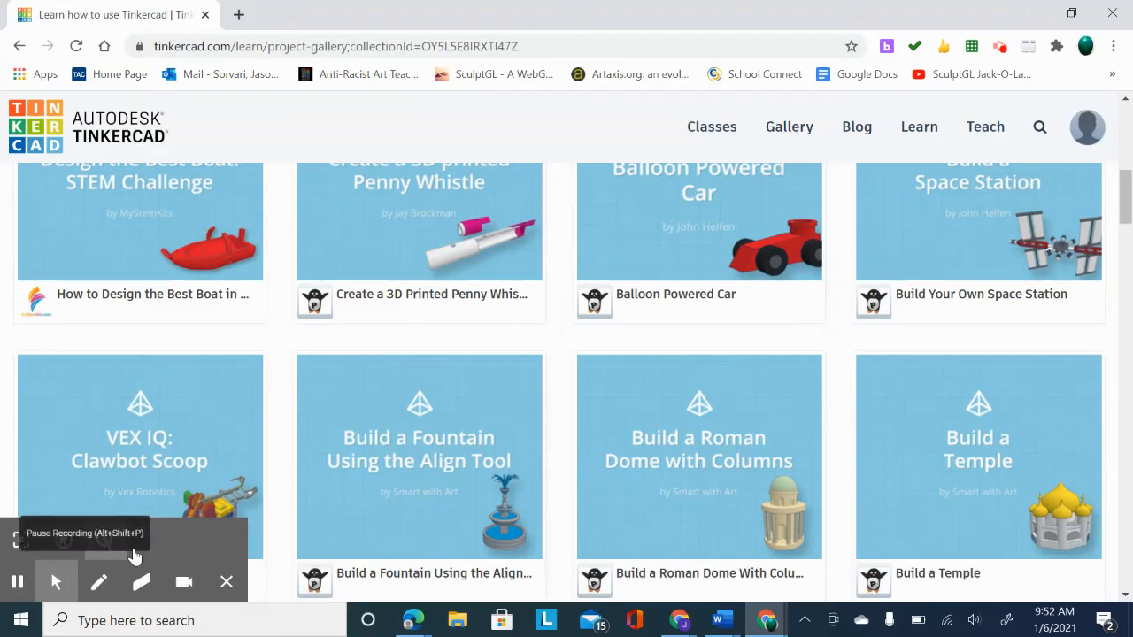
pyautogui.click(630, 449)
pyautogui.scroll(-1, 460, 363)
pyautogui.scroll(1, 460, 364)
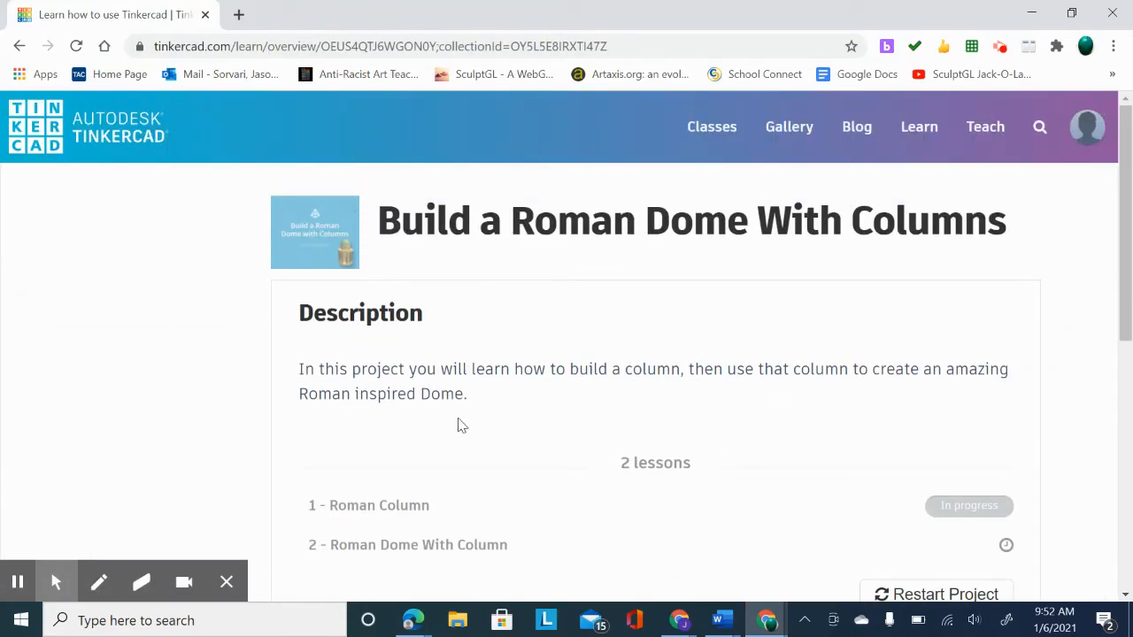
# Restart the Roman dome project and agree to reset its current progress
pyautogui.scroll(-2, 557, 416)
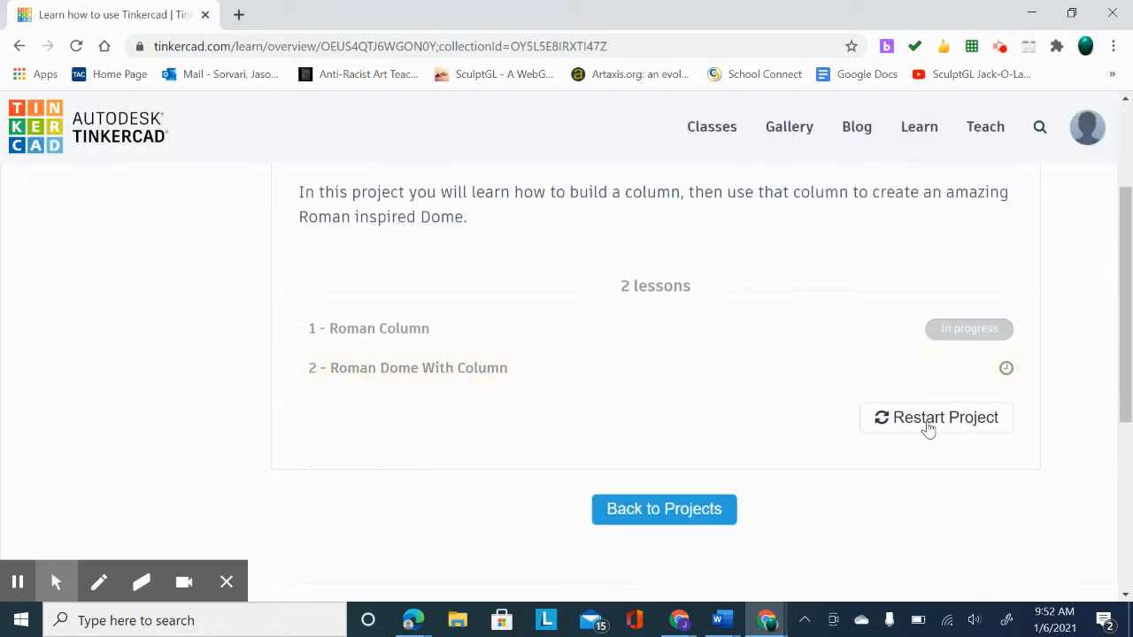
pyautogui.click(924, 425)
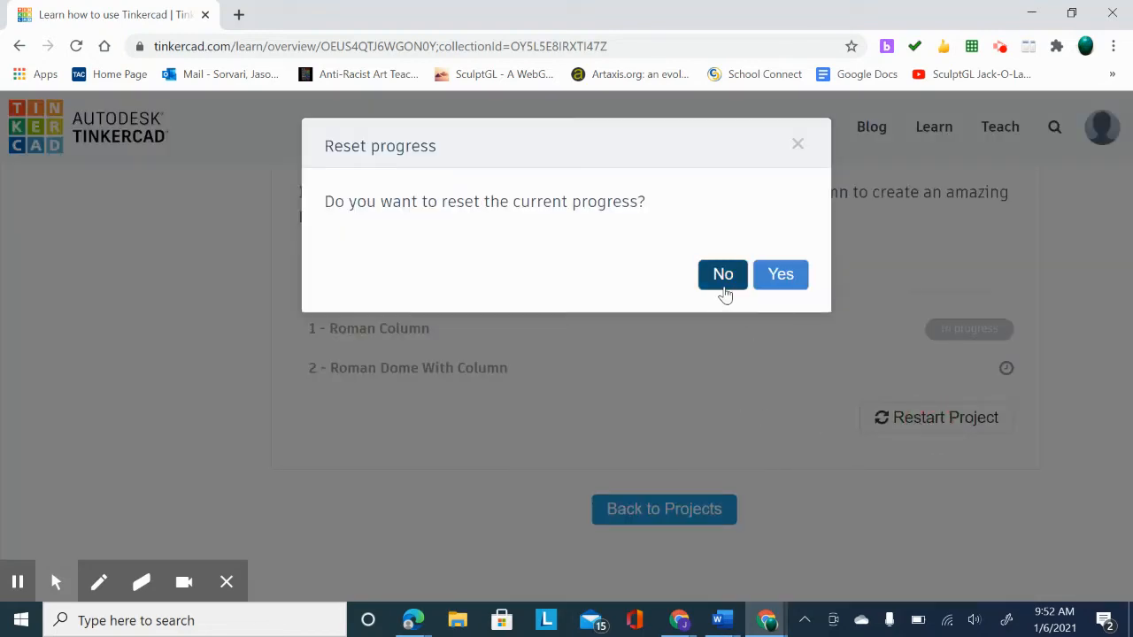
pyautogui.click(763, 285)
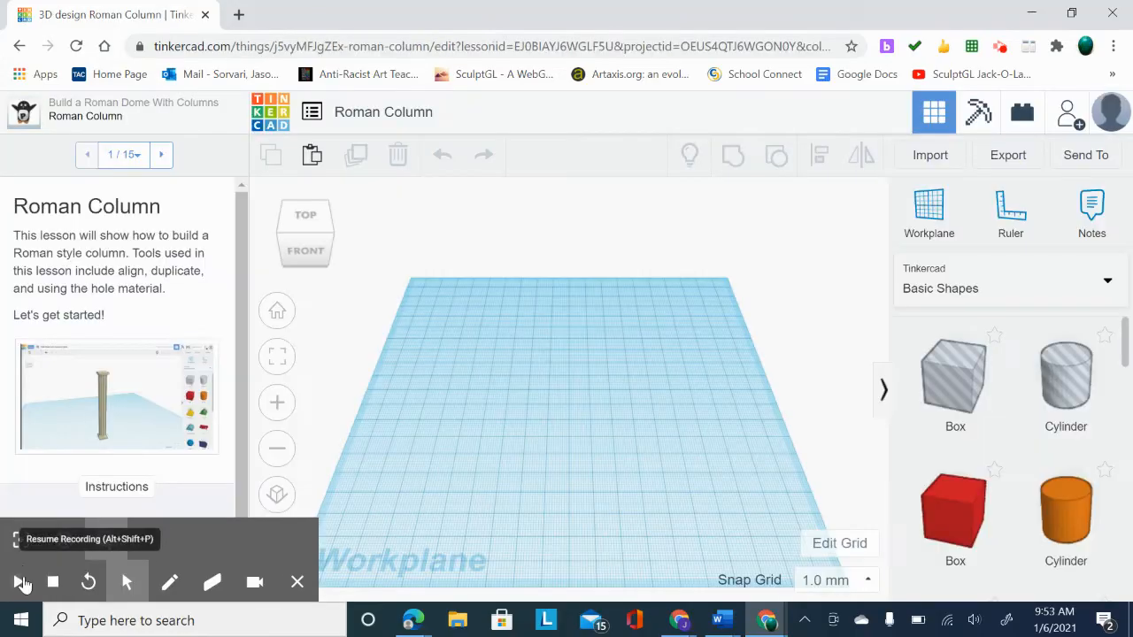
# Place a solid orange cylinder near the middle of the workplane and set its base length and width to 6 mm each
pyautogui.moveTo(1053, 509); pyautogui.dragTo(561, 414)
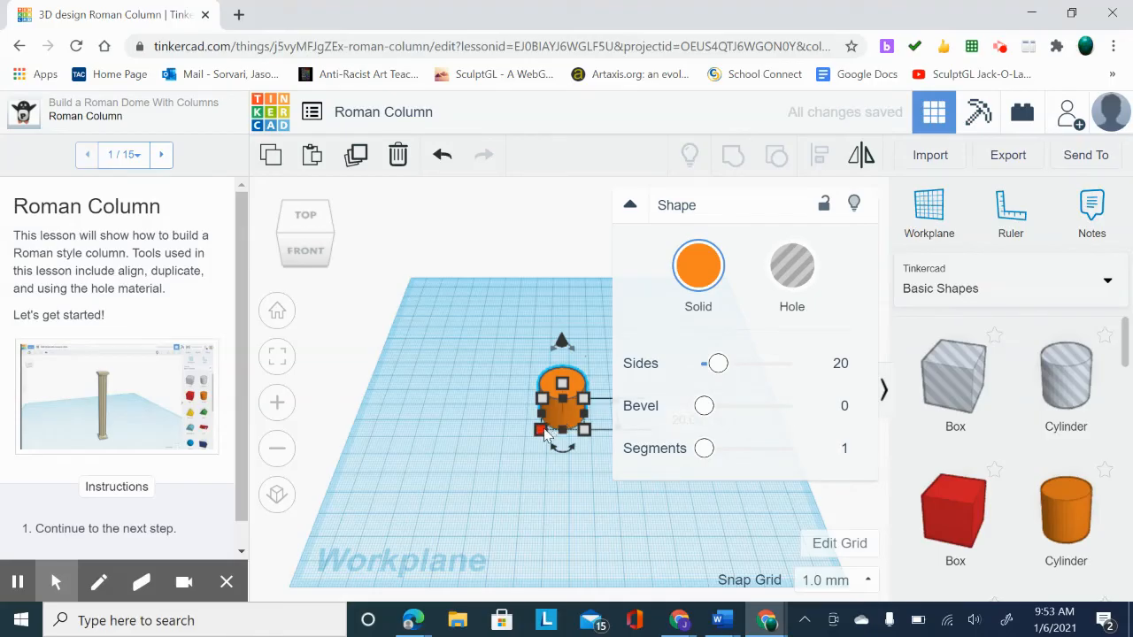
pyautogui.moveTo(540, 431)
pyautogui.mouseDown()
pyautogui.moveTo(471, 478)
pyautogui.moveTo(550, 434)
pyautogui.mouseUp()
pyautogui.click(456, 408)
pyautogui.write('6')
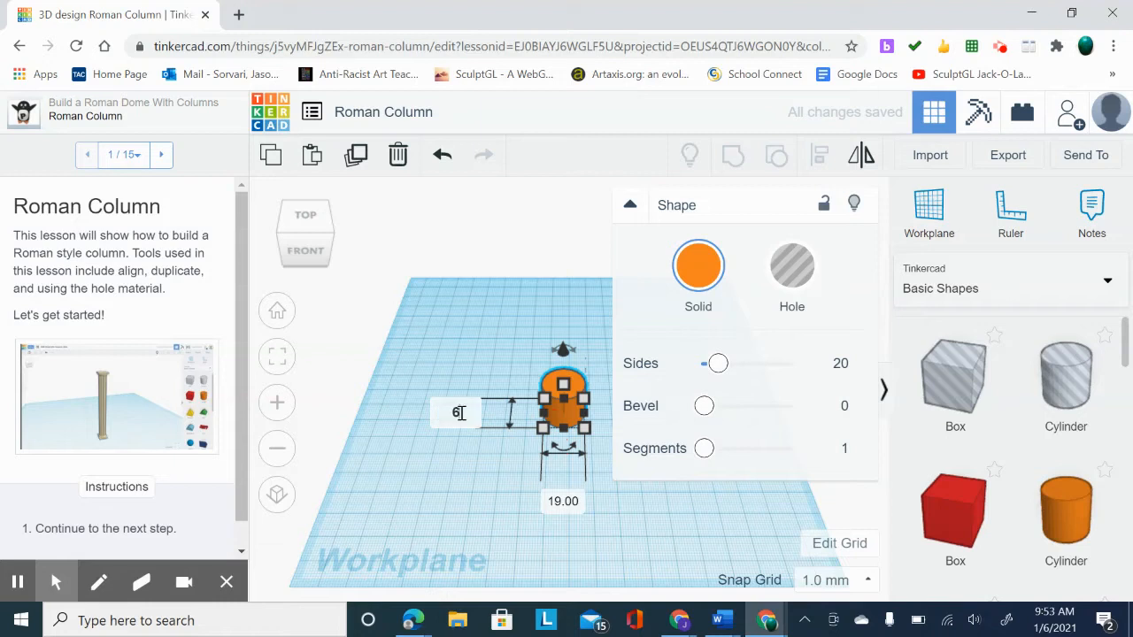
pyautogui.click(556, 500)
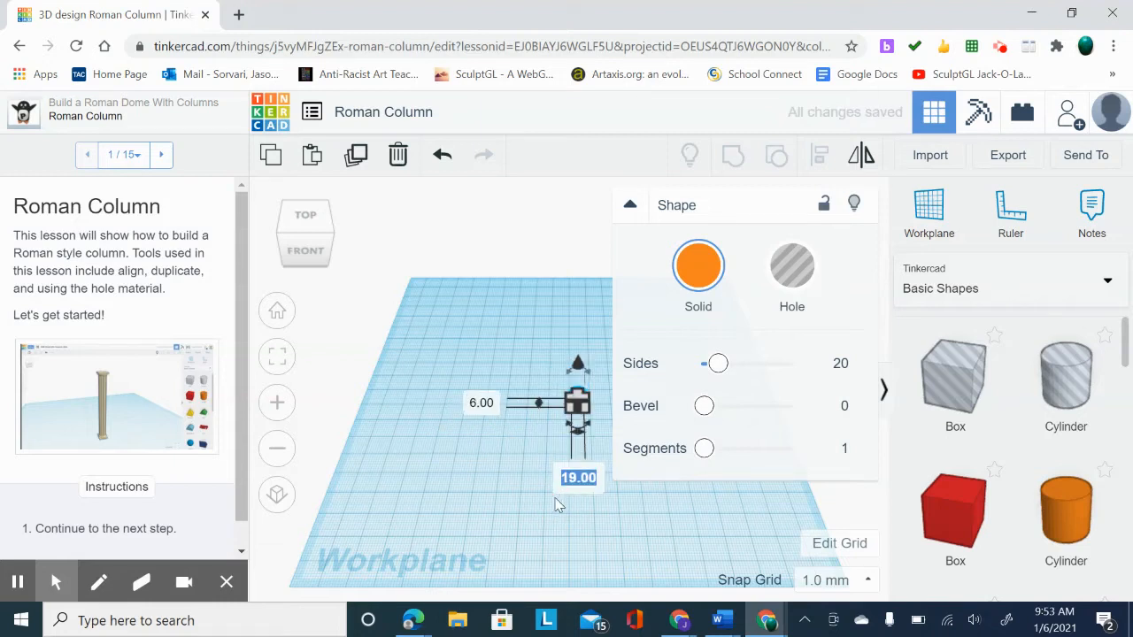
pyautogui.write('6')
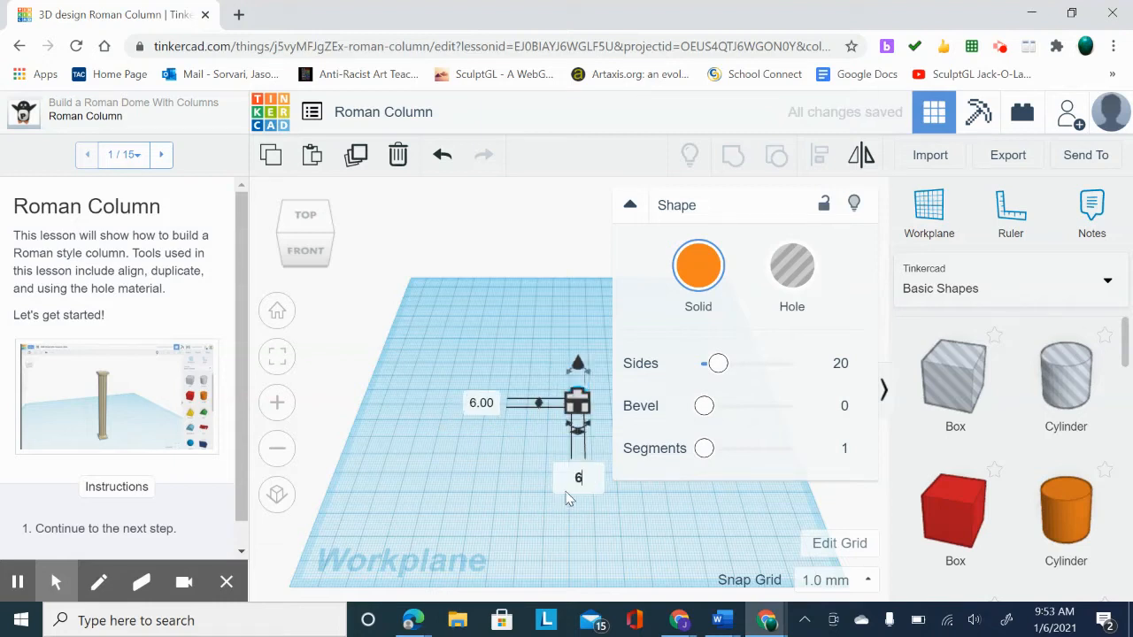
pyautogui.click(629, 206)
# Set the cylinder's height to 60 mm to form a tall column shaft
pyautogui.scroll(5, 633, 412)
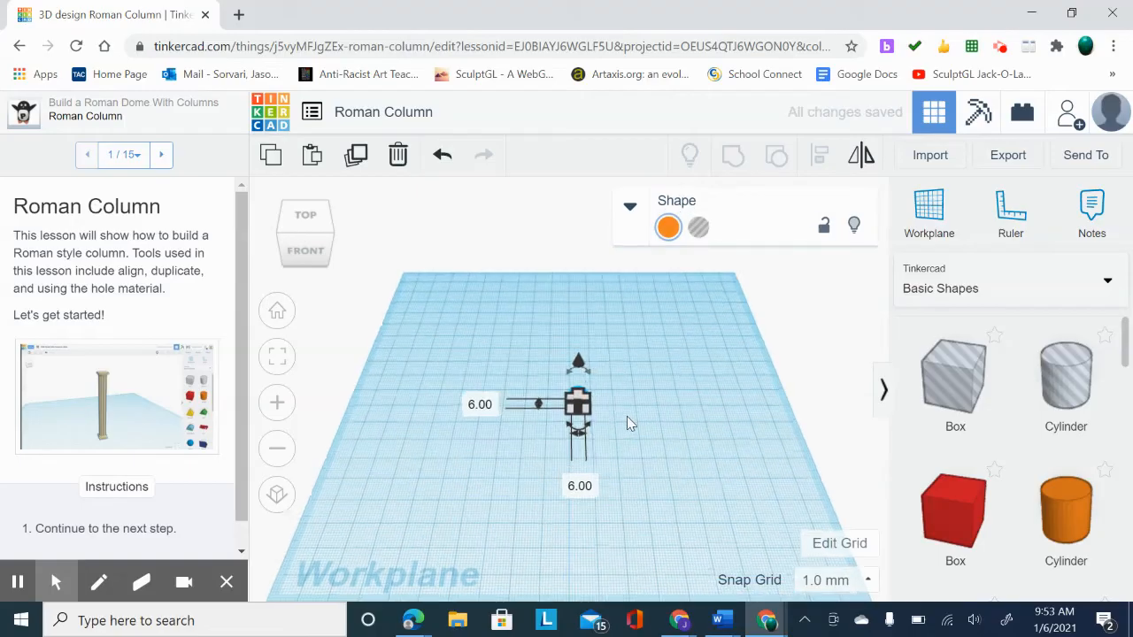
pyautogui.scroll(2, 624, 421)
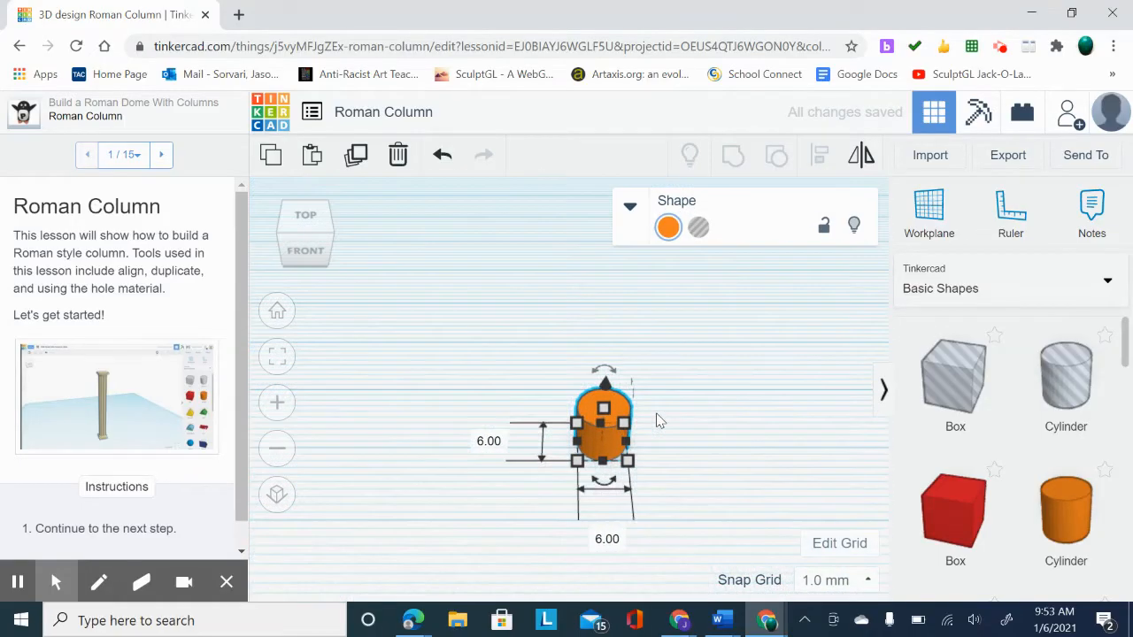
pyautogui.moveTo(603, 409)
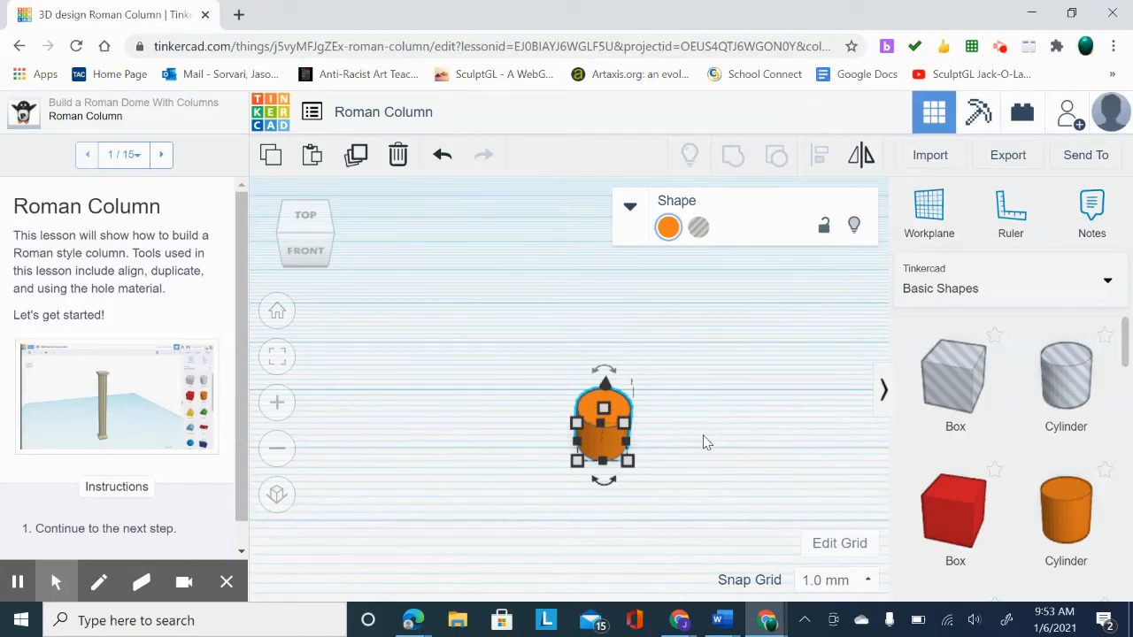
pyautogui.click(705, 435)
pyautogui.click(608, 410)
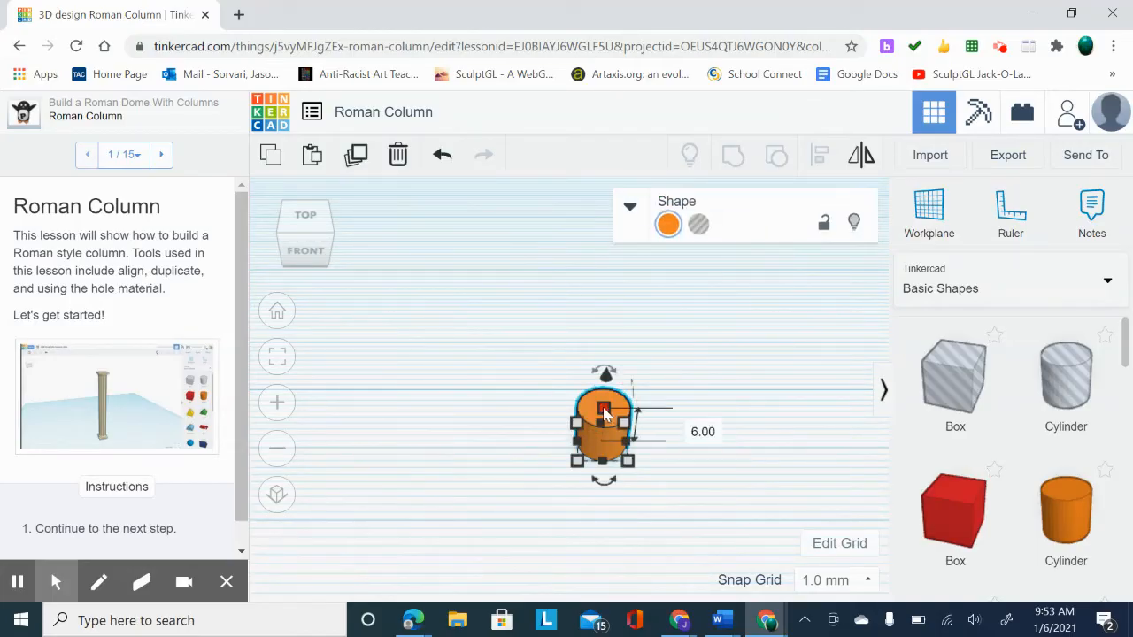
pyautogui.click(688, 426)
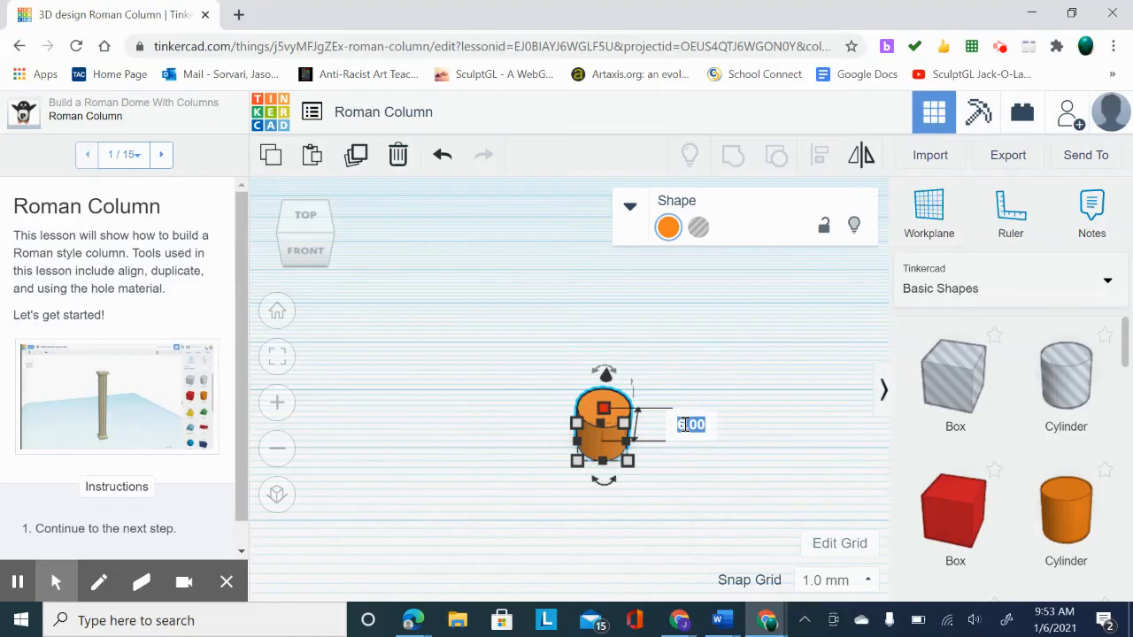
pyautogui.write('6')
pyautogui.press('Return')
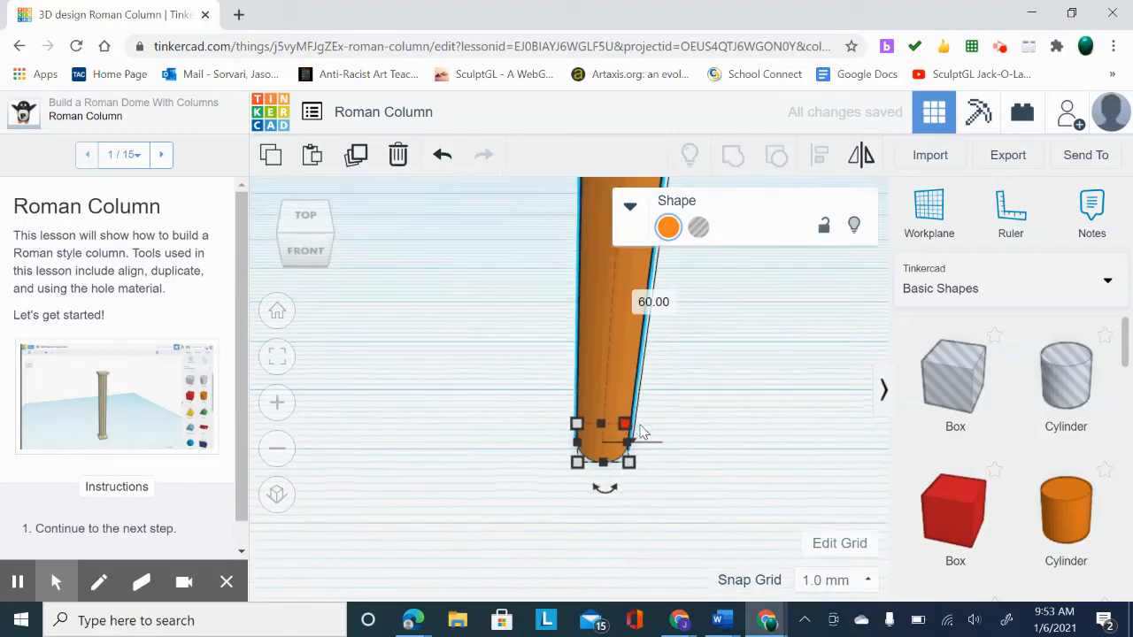
# Examine the column's full shape and the length and width of its base
pyautogui.scroll(-5, 641, 428)
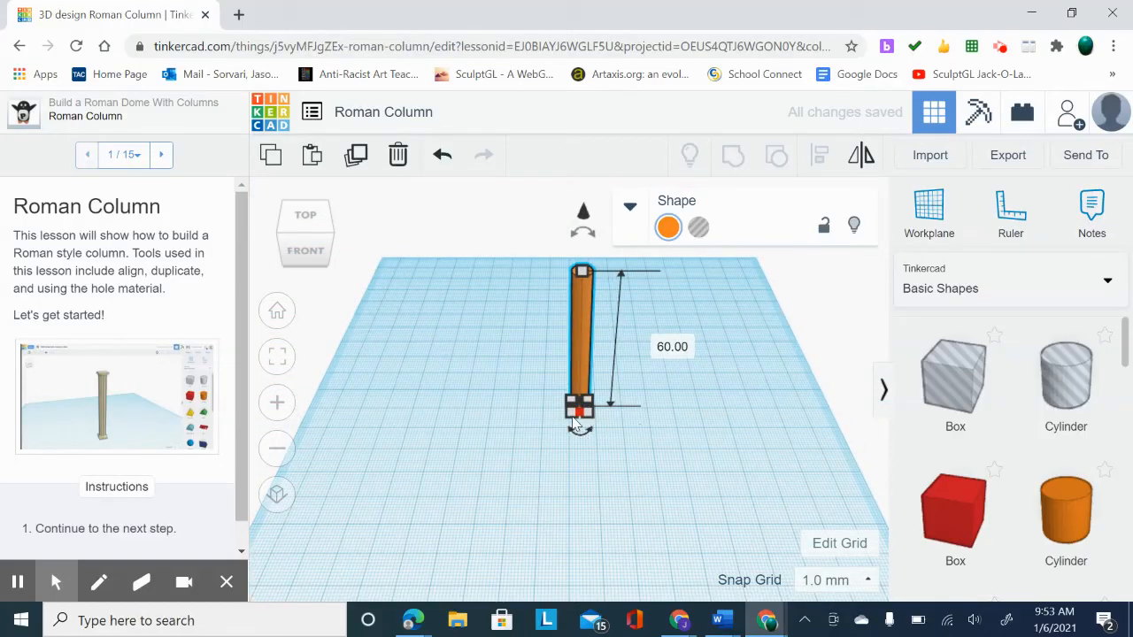
pyautogui.scroll(5, 595, 413)
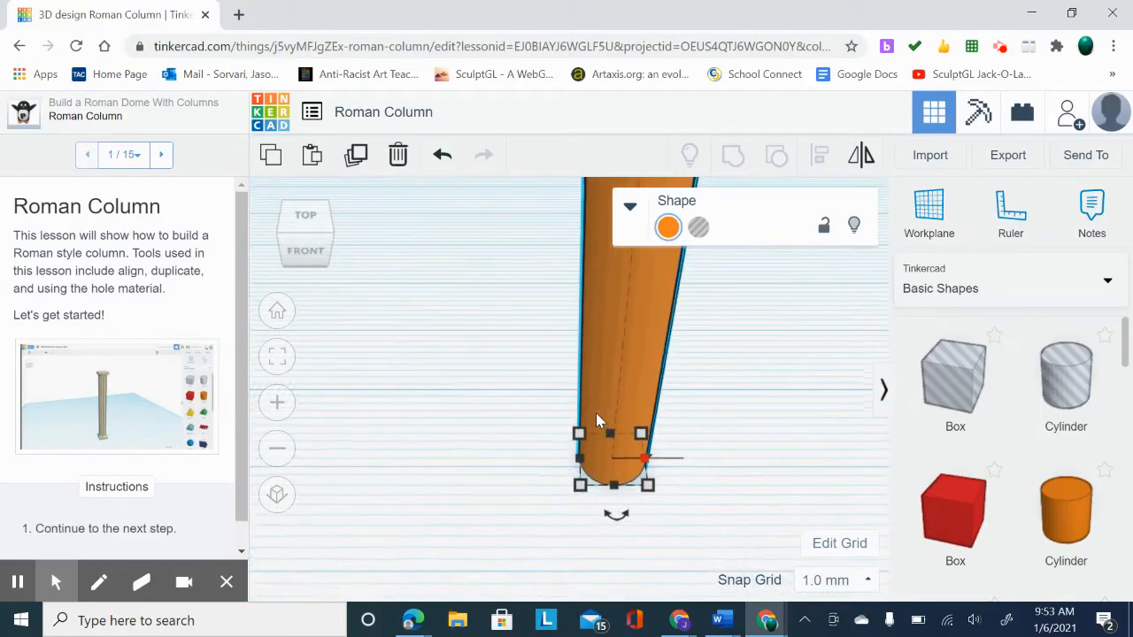
pyautogui.moveTo(581, 467)
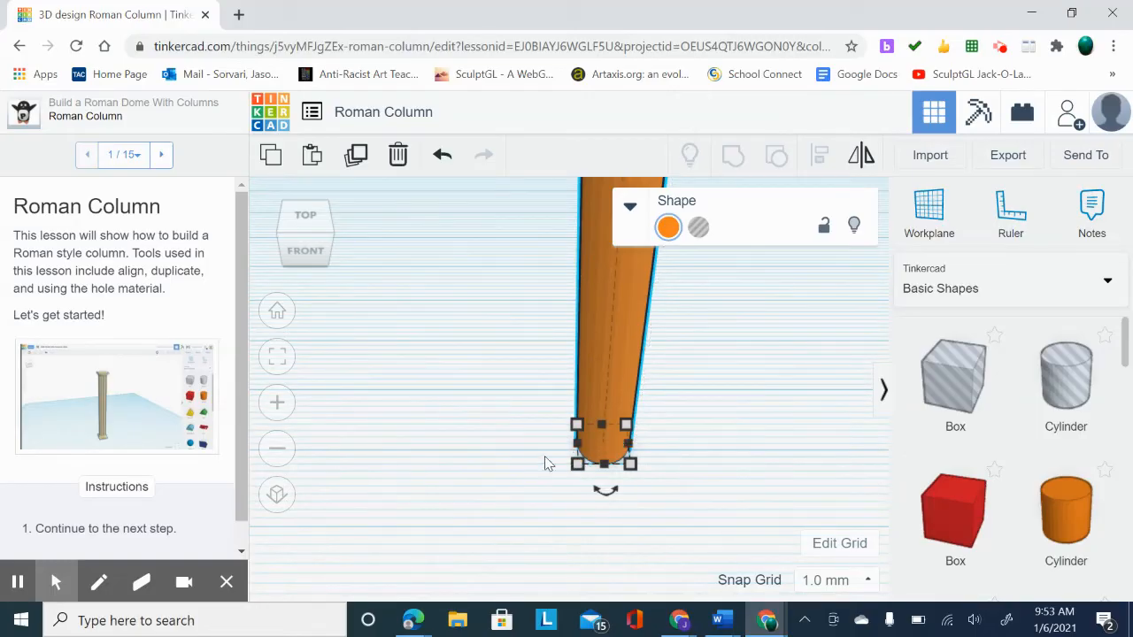
pyautogui.scroll(-2, 534, 408)
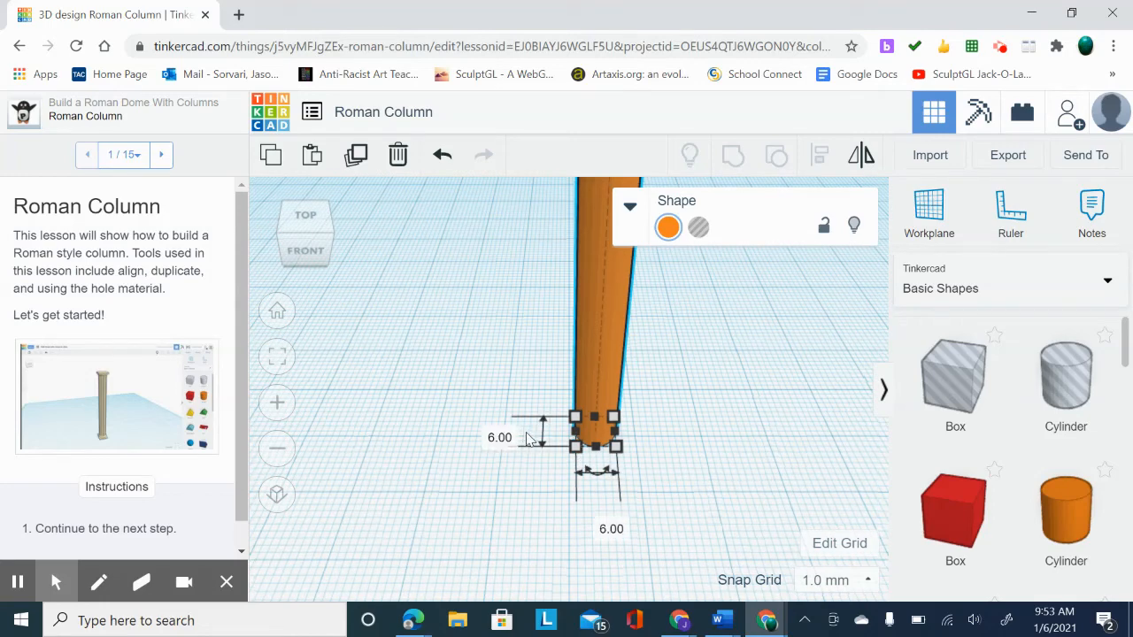
pyautogui.scroll(2, 600, 423)
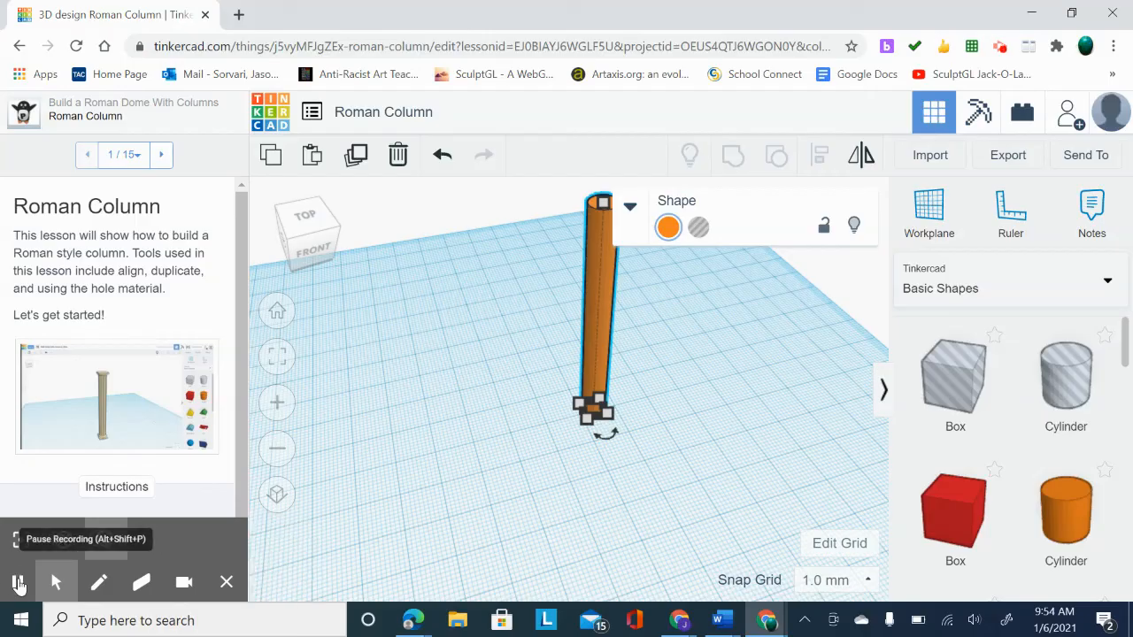
pyautogui.click(56, 581)
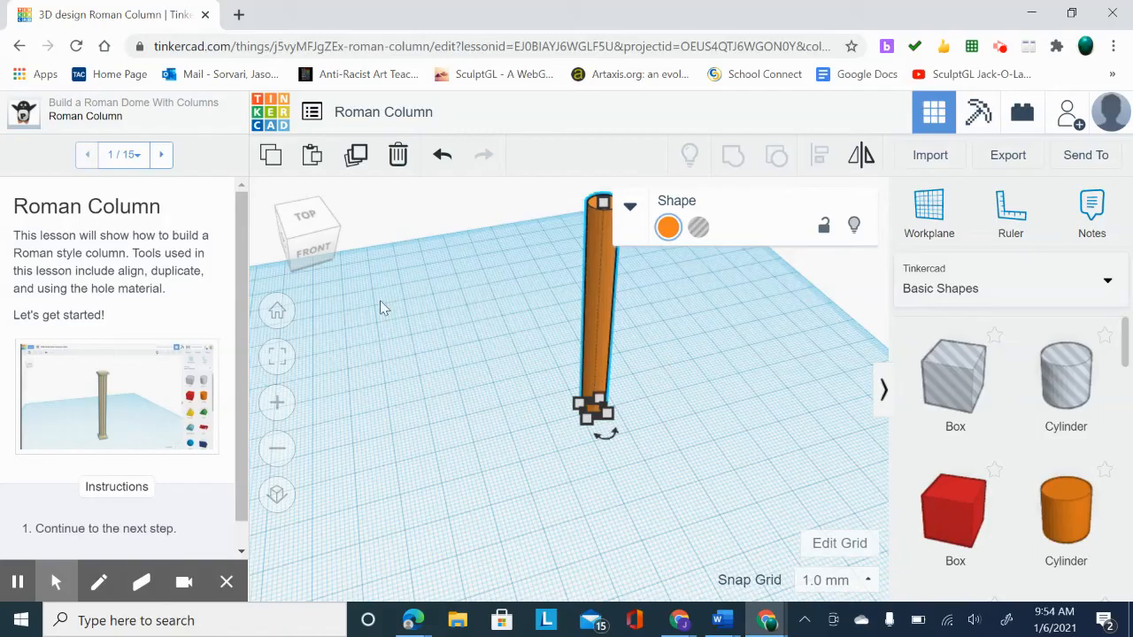
# With the shapes panel hidden, duplicate the column and place the copy beside the original, shifted about -15 mm and 13 mm on the workplane
pyautogui.click(881, 393)
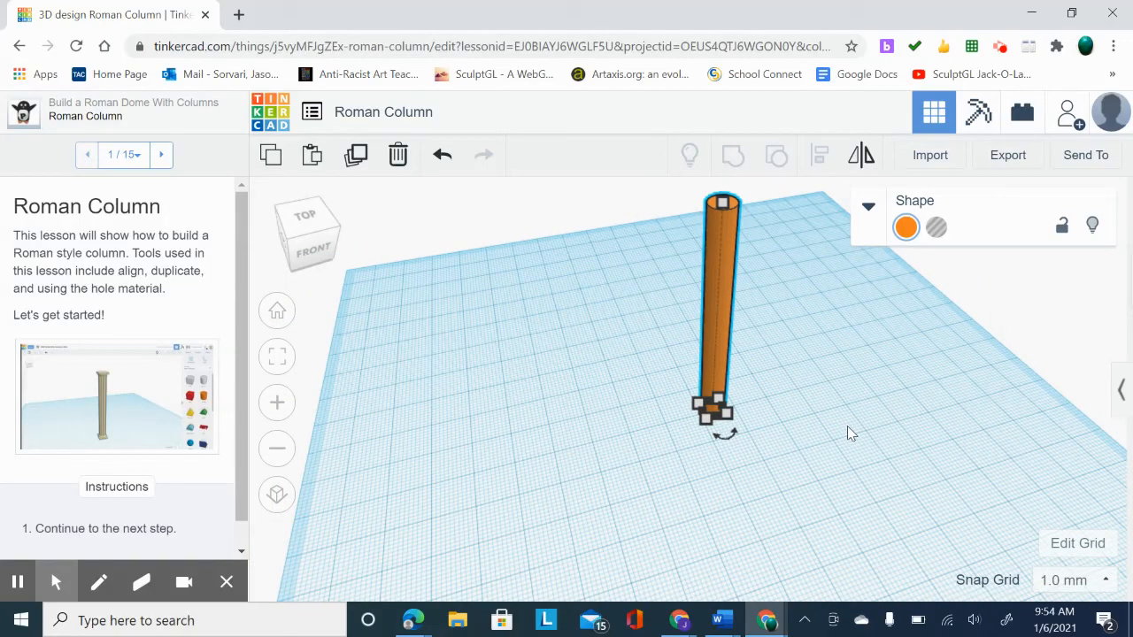
pyautogui.moveTo(320, 248); pyautogui.dragTo(292, 249)
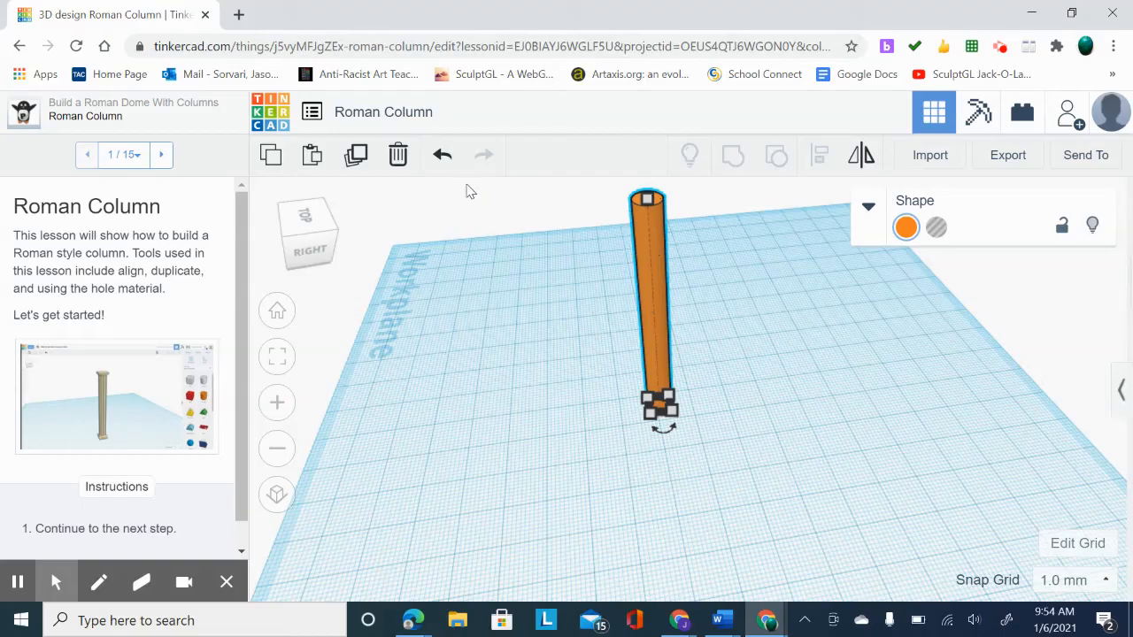
pyautogui.click(355, 157)
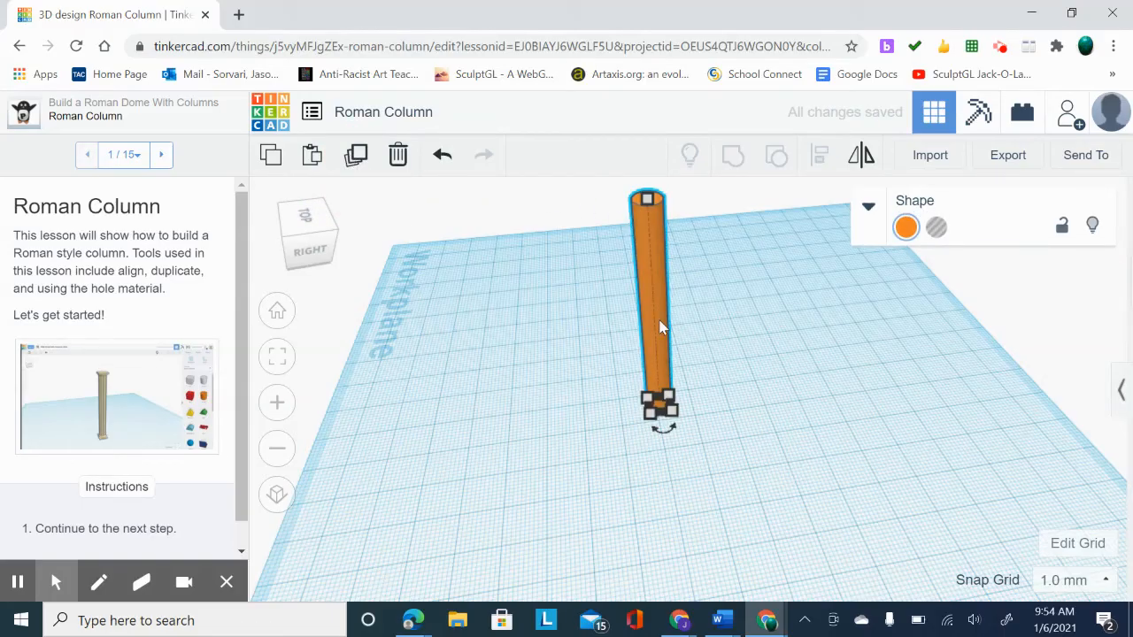
pyautogui.moveTo(666, 332); pyautogui.dragTo(733, 354)
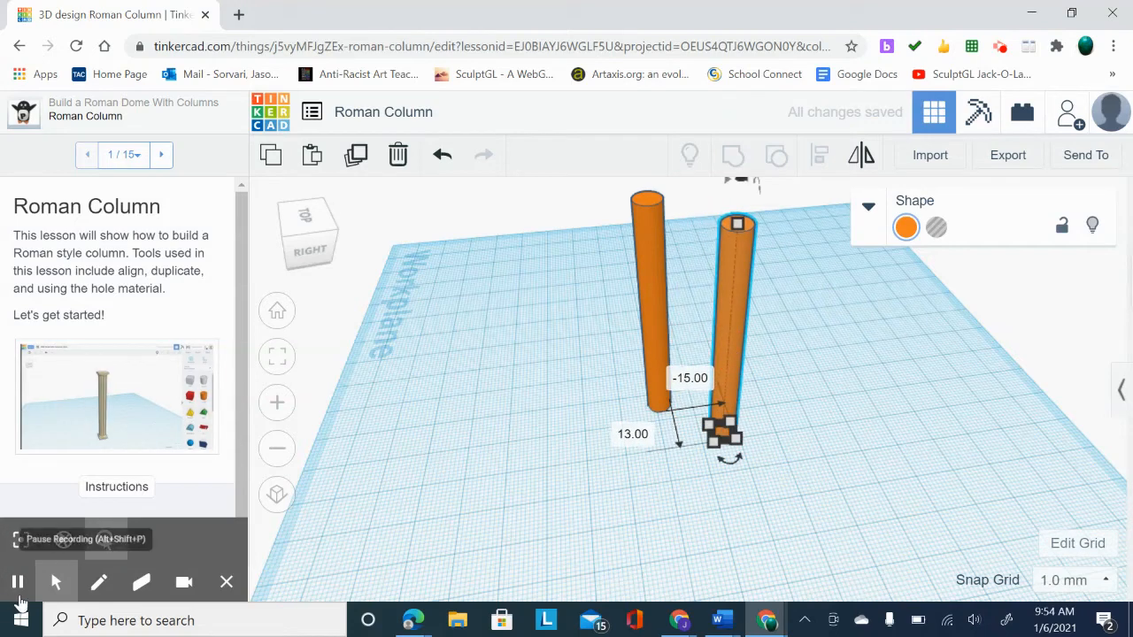
pyautogui.click(18, 594)
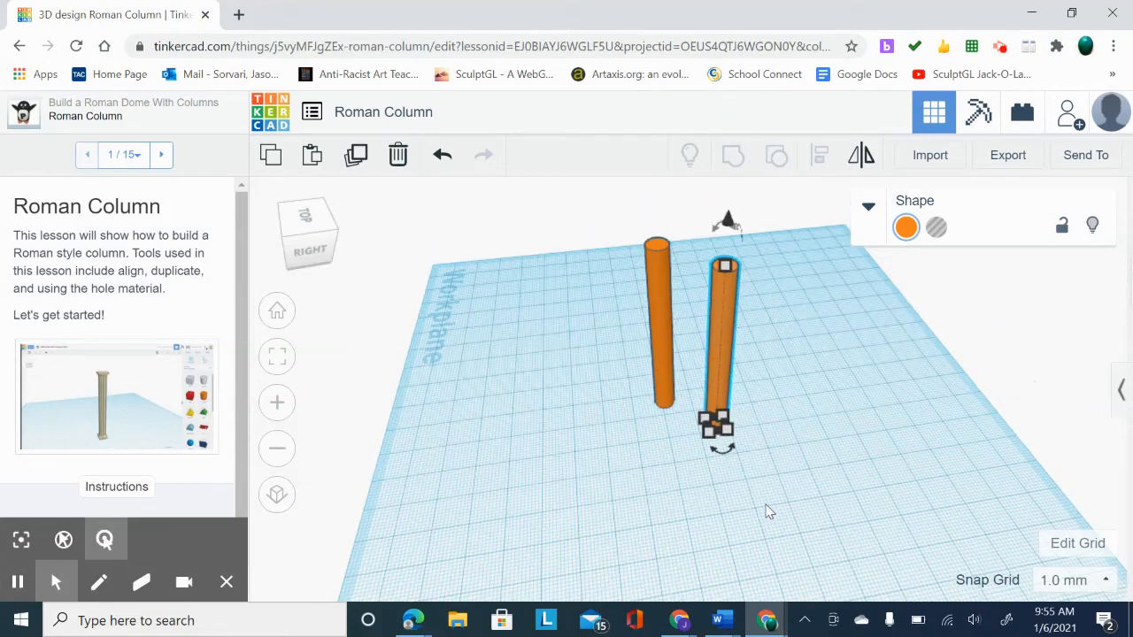
# Set the duplicated column's base length and width to 1 mm each to make a thin cylinder
pyautogui.scroll(5, 768, 511)
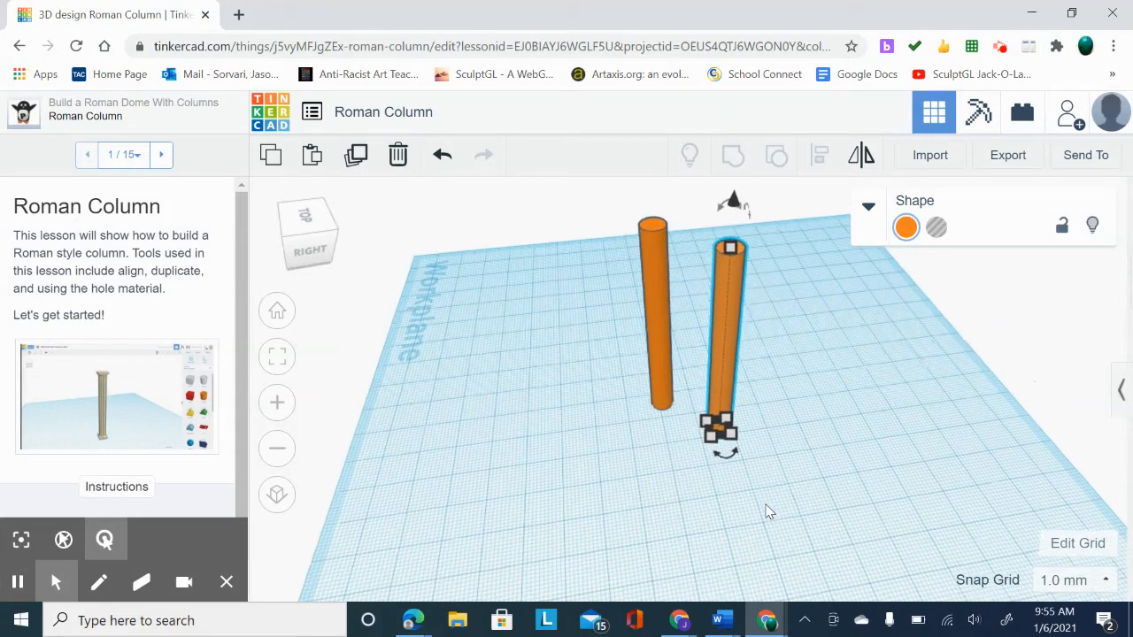
pyautogui.scroll(3, 768, 511)
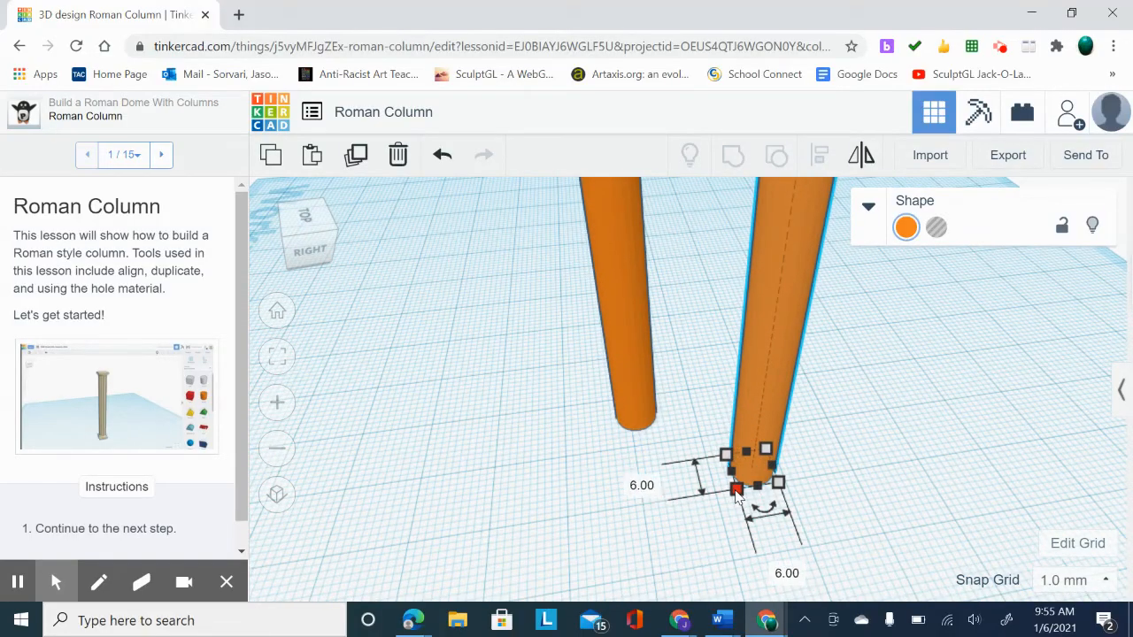
pyautogui.click(639, 487)
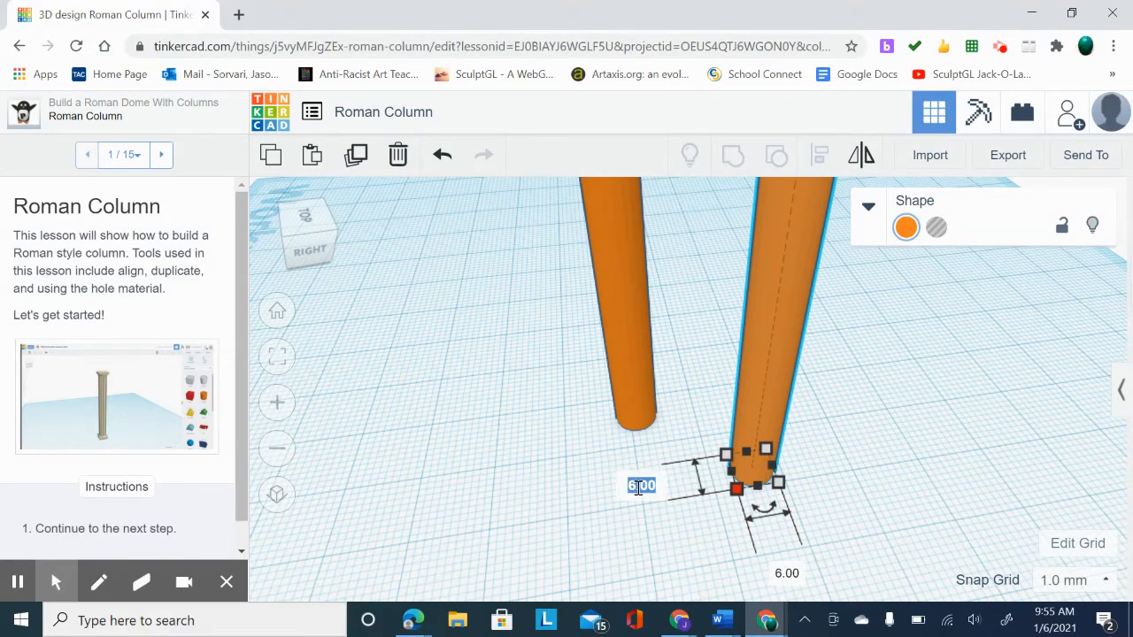
pyautogui.write('1')
pyautogui.click(796, 578)
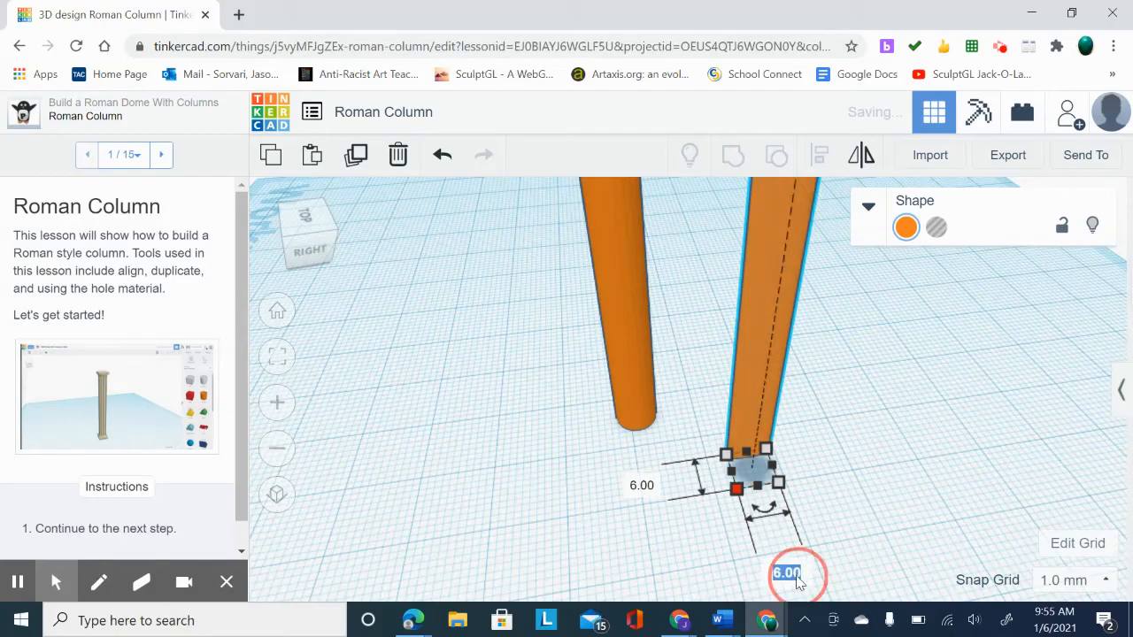
pyautogui.write('1')
pyautogui.press('Return')
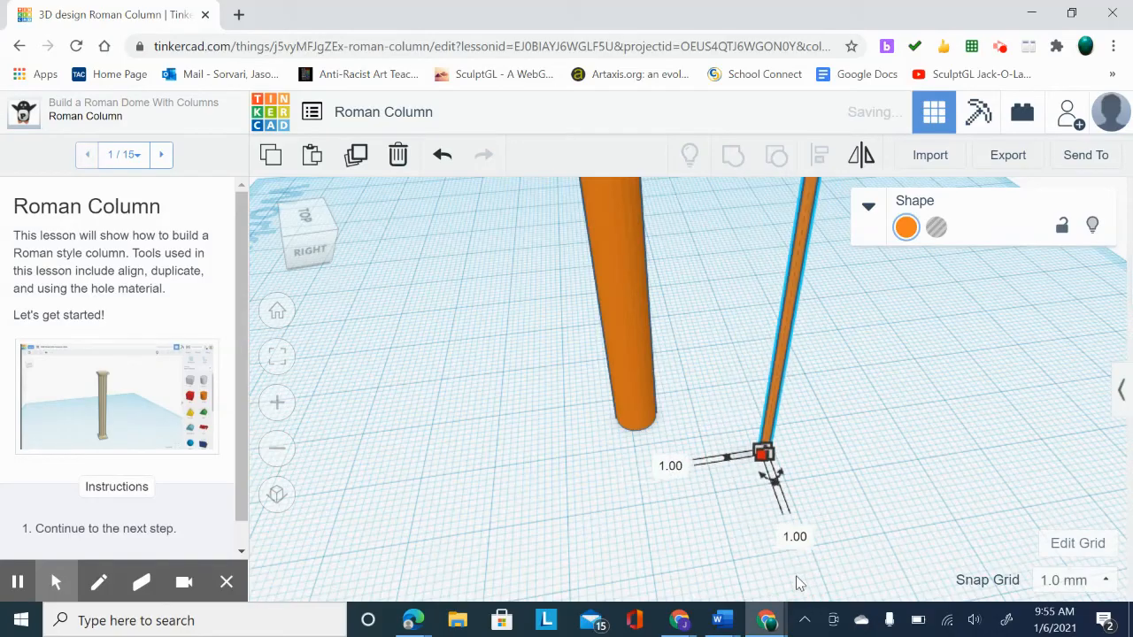
# Set the snap grid to 0.25 mm and move the thin cylinder about 32 mm and -11 mm to the thick column's other side
pyautogui.scroll(-5, 810, 516)
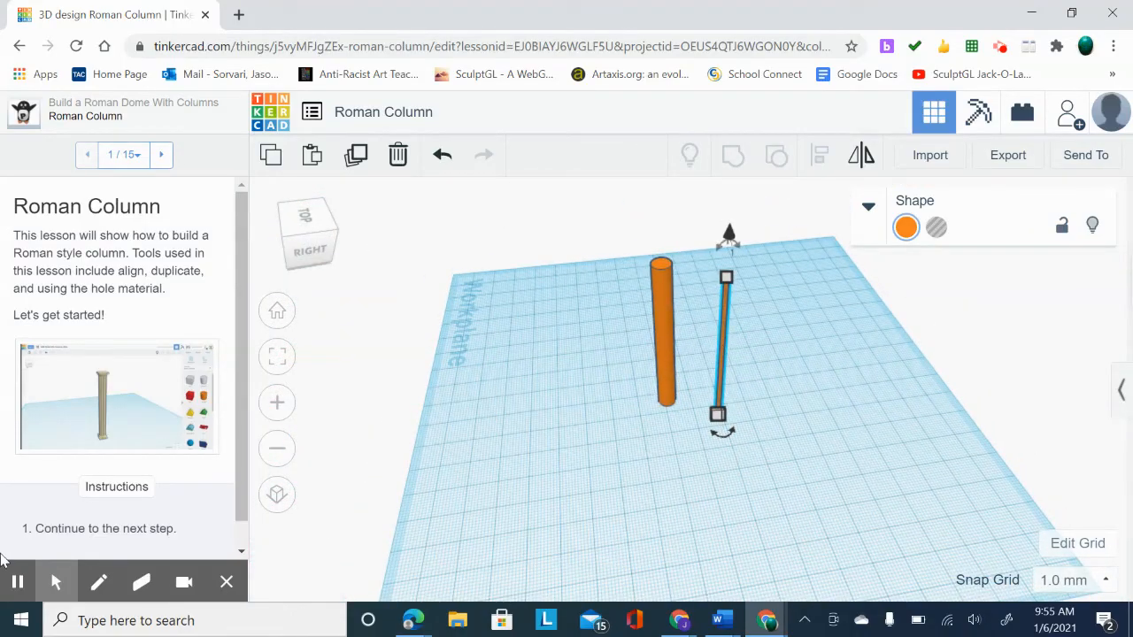
pyautogui.scroll(5, 708, 470)
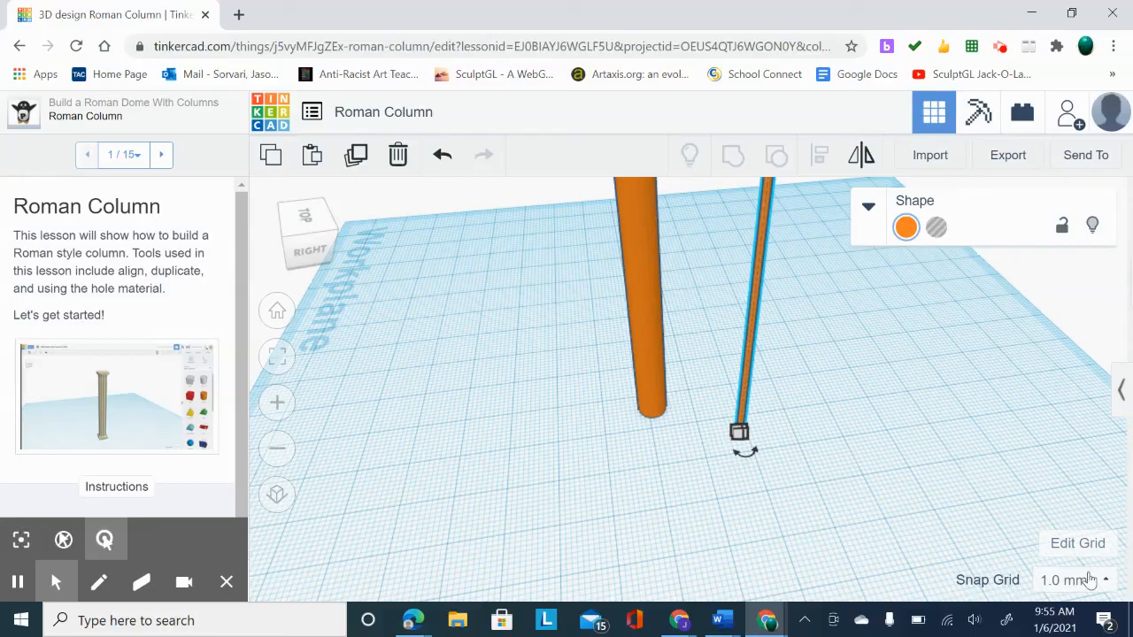
pyautogui.click(1078, 581)
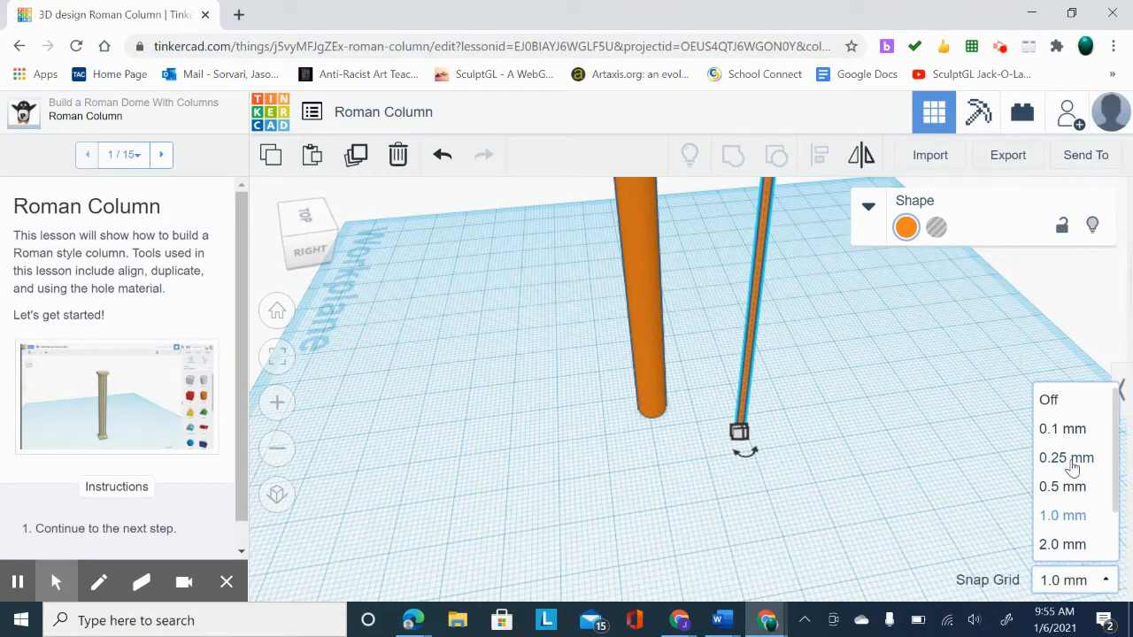
pyautogui.click(1070, 461)
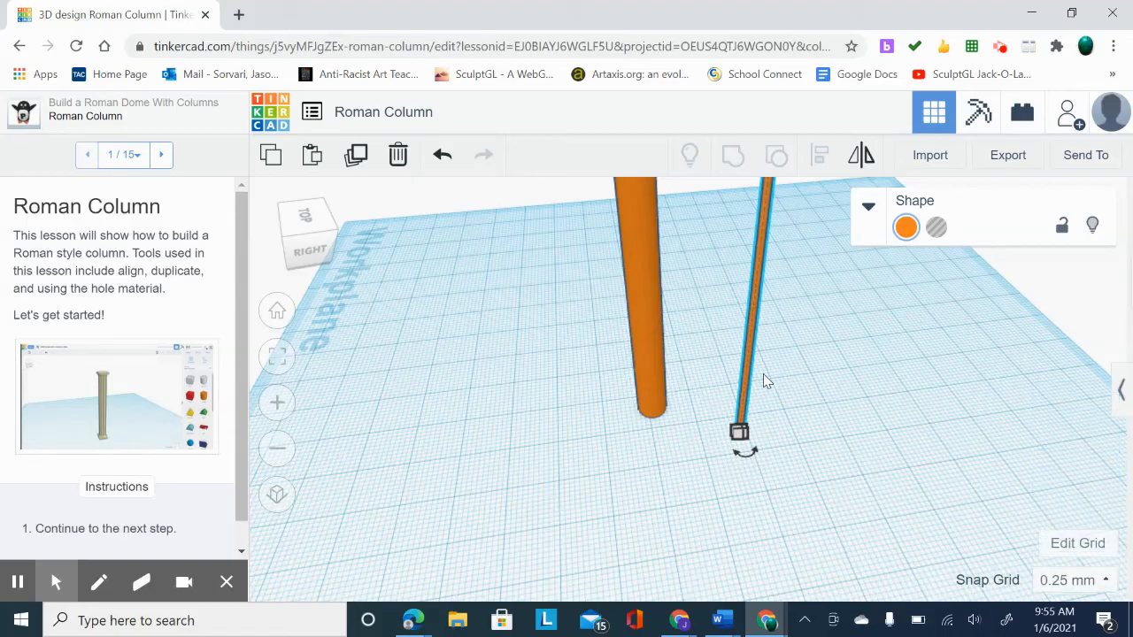
pyautogui.moveTo(748, 381); pyautogui.dragTo(575, 361)
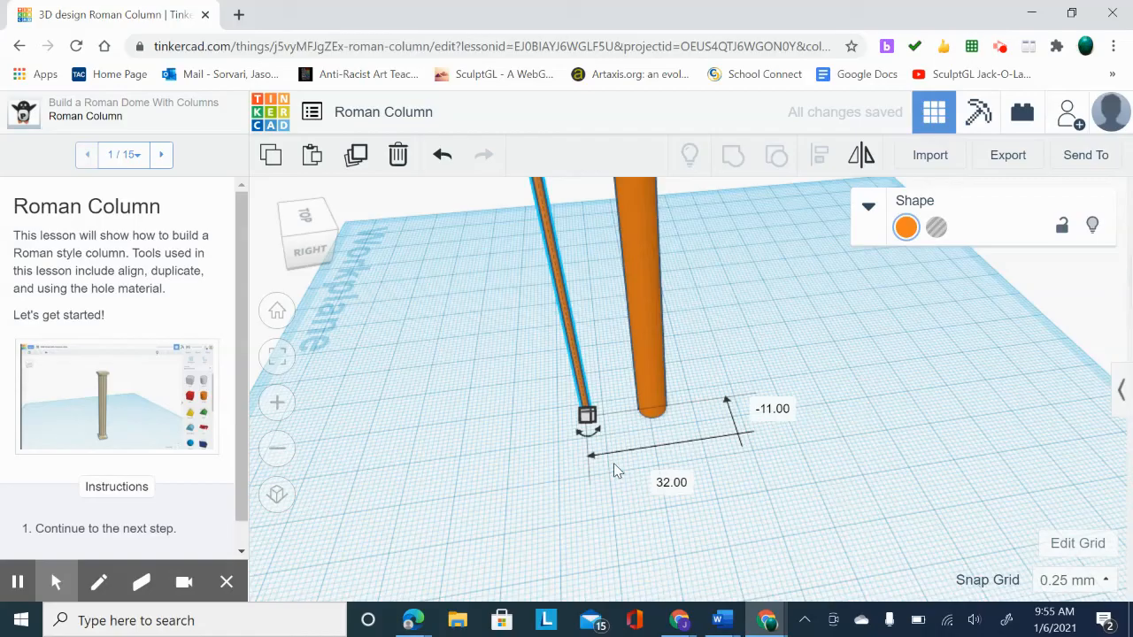
# Move the thin cylinder about -11.5 mm toward the thick column so it partly overlaps the column's outer edge
pyautogui.moveTo(518, 449); pyautogui.dragTo(693, 513, button='right')
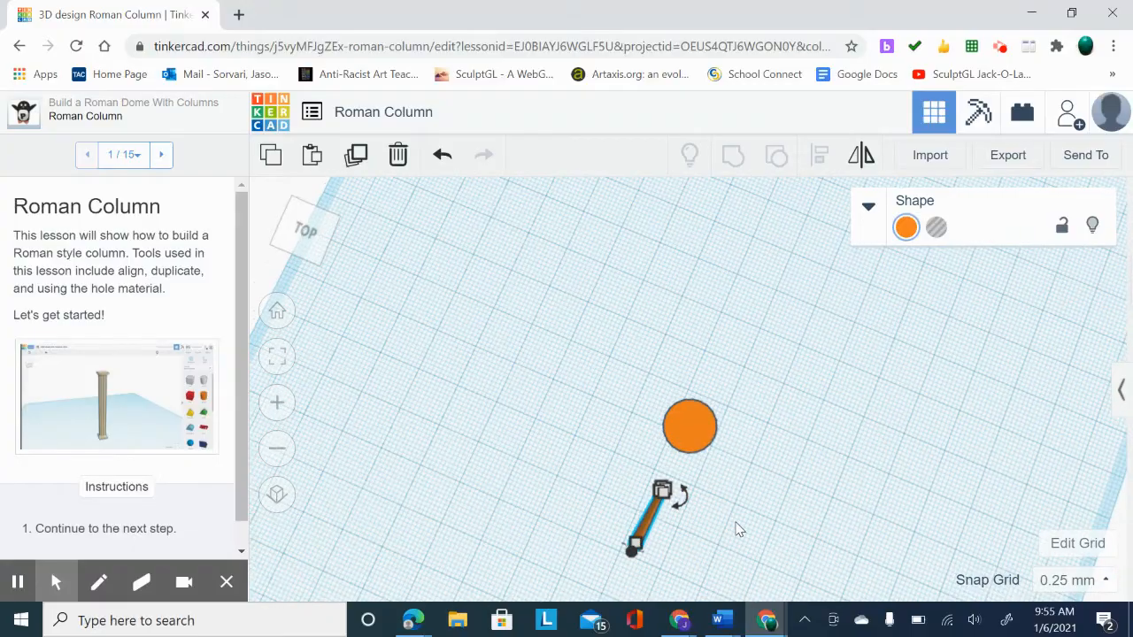
pyautogui.moveTo(754, 516); pyautogui.dragTo(752, 511, button='right')
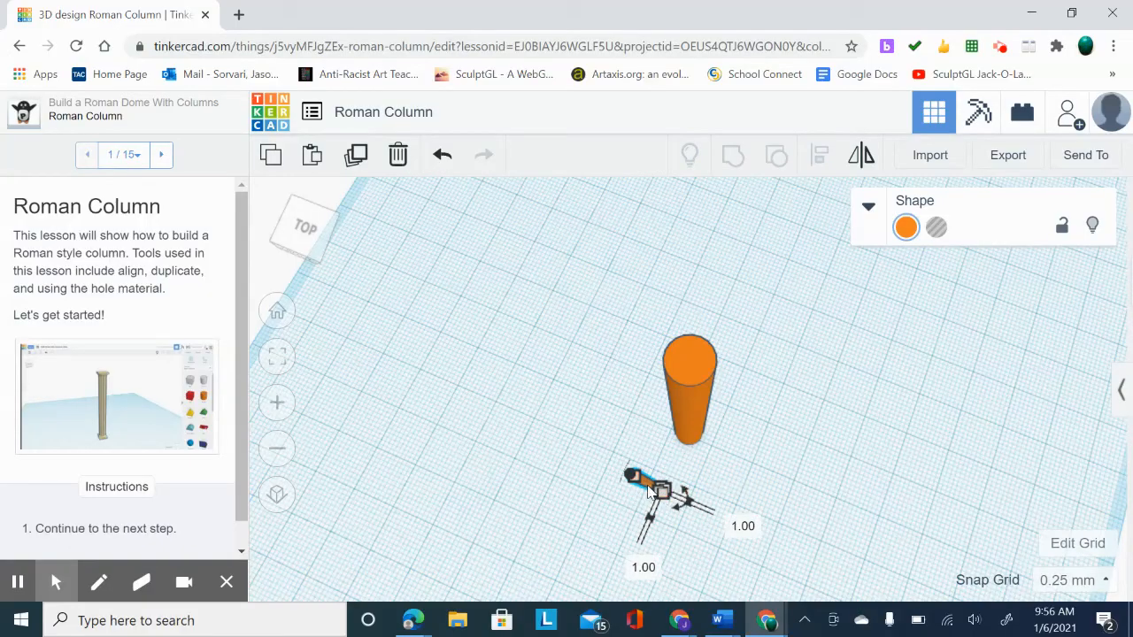
pyautogui.moveTo(648, 492); pyautogui.dragTo(677, 453)
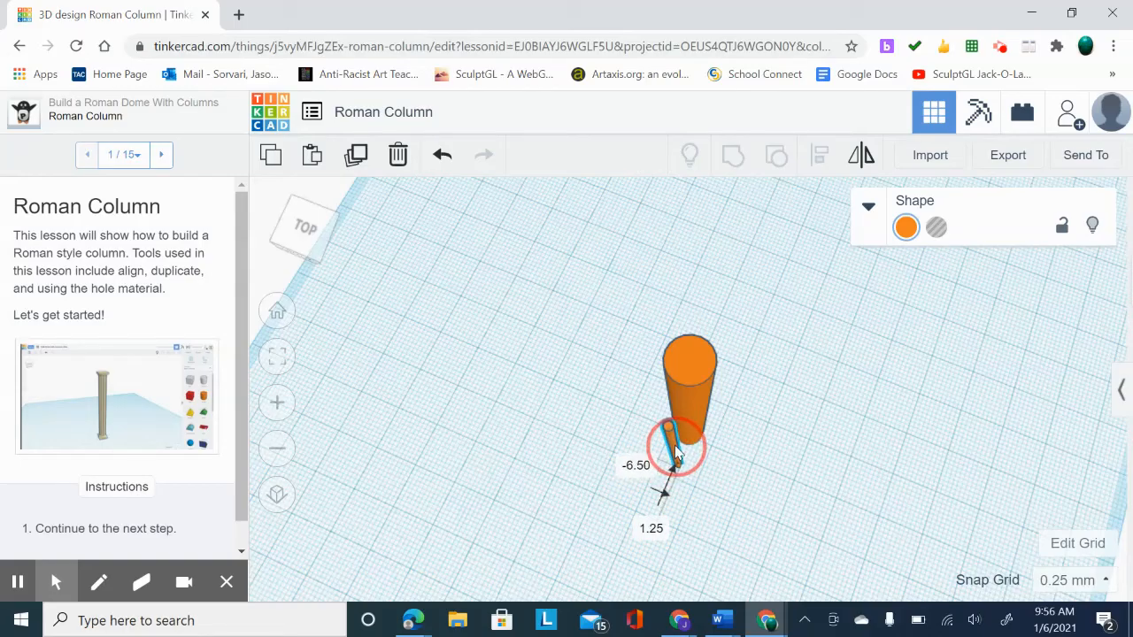
pyautogui.moveTo(677, 453); pyautogui.dragTo(696, 417)
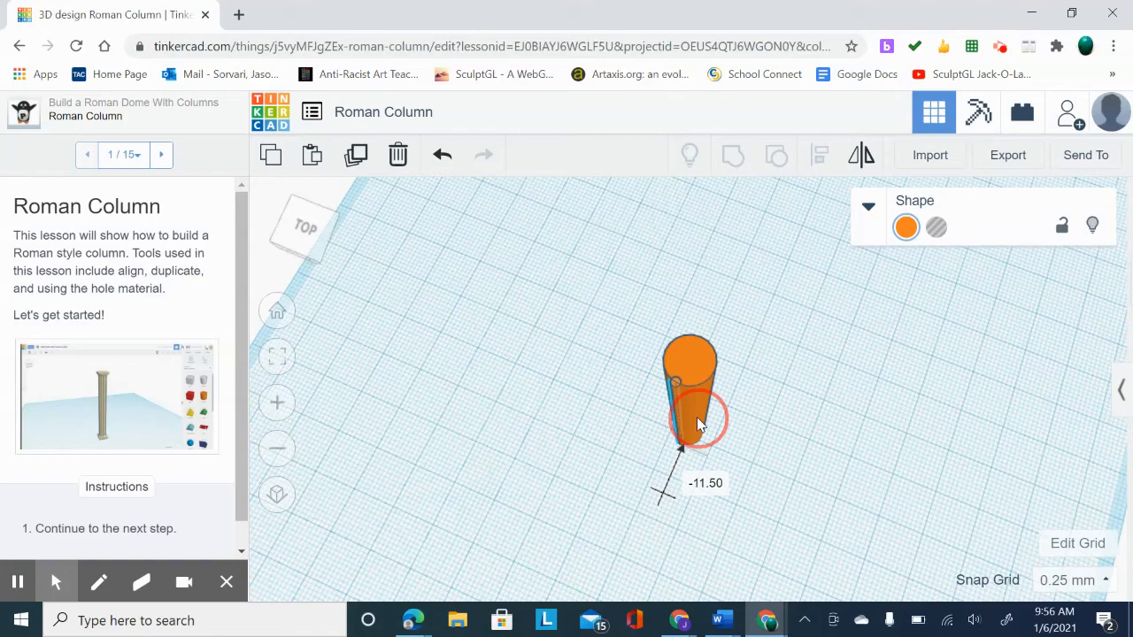
pyautogui.moveTo(697, 417); pyautogui.dragTo(697, 415)
pyautogui.scroll(2, 697, 415)
pyautogui.scroll(5, 697, 415)
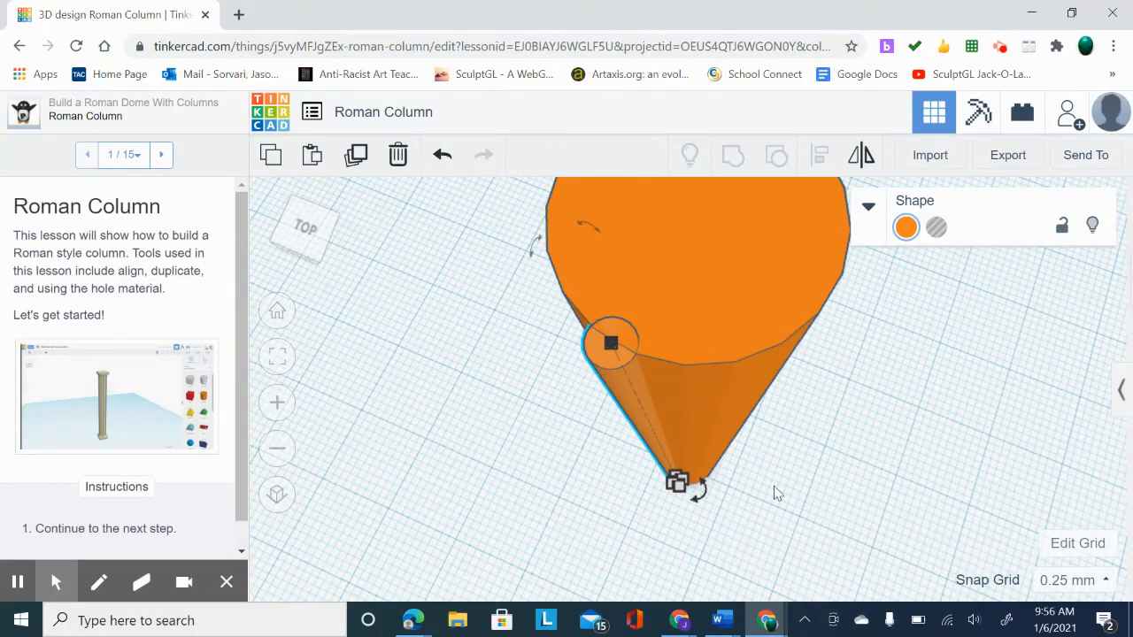
pyautogui.moveTo(635, 421); pyautogui.dragTo(633, 429)
pyautogui.click(16, 582)
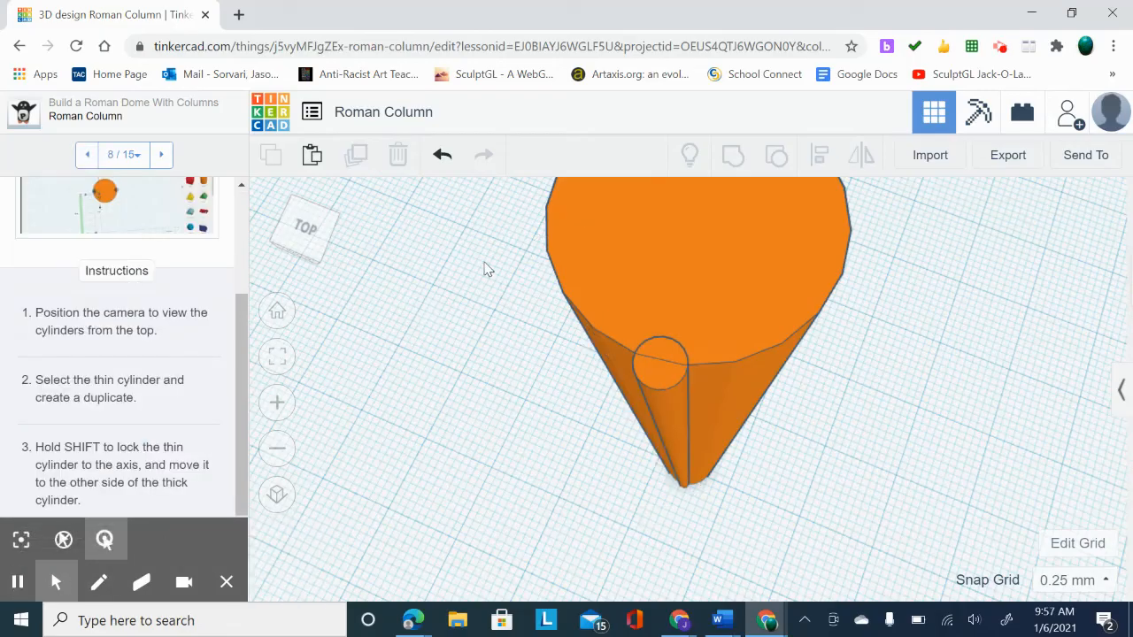
# Select both the thick and thin cylinders and align their centers along one horizontal axis, keeping the thin one at the column's edge
pyautogui.moveTo(475, 245); pyautogui.dragTo(887, 487)
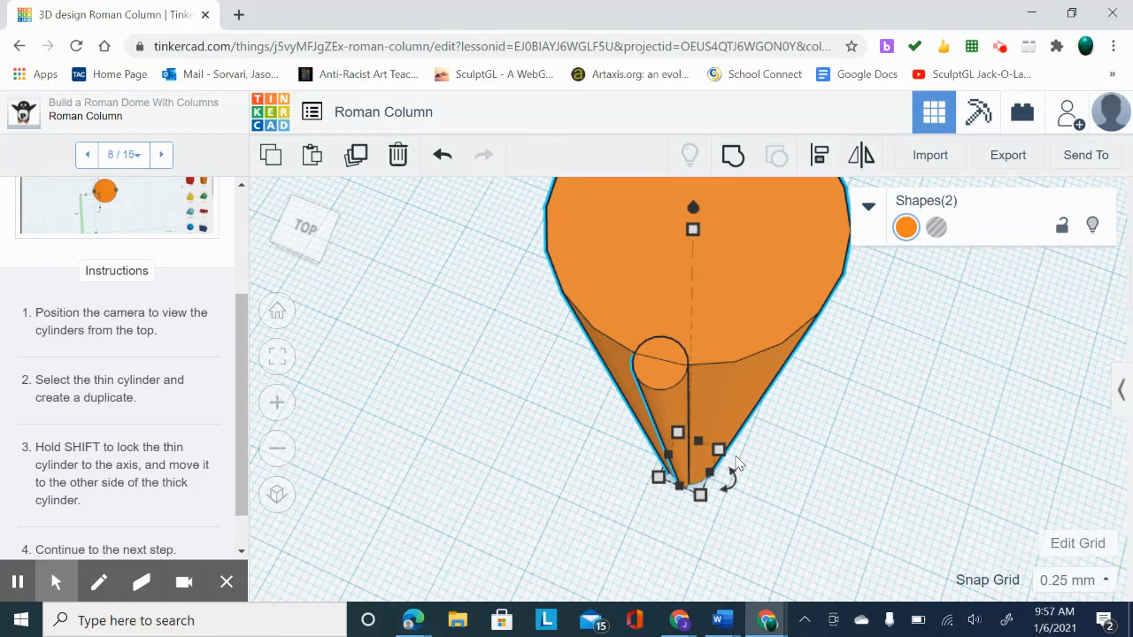
pyautogui.click(820, 164)
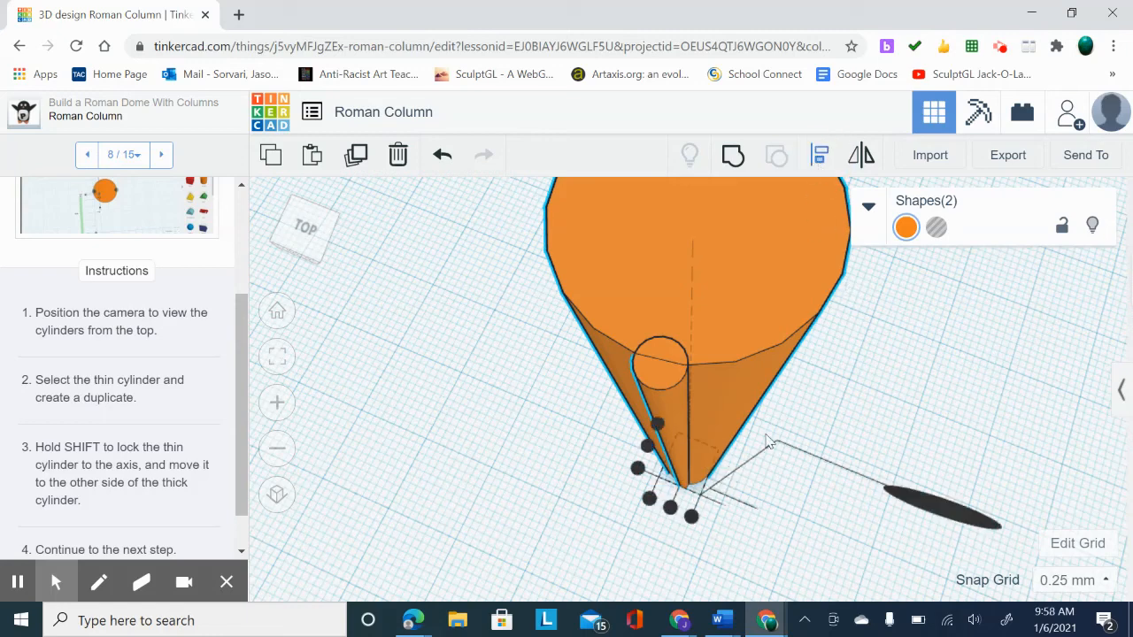
pyautogui.click(670, 509)
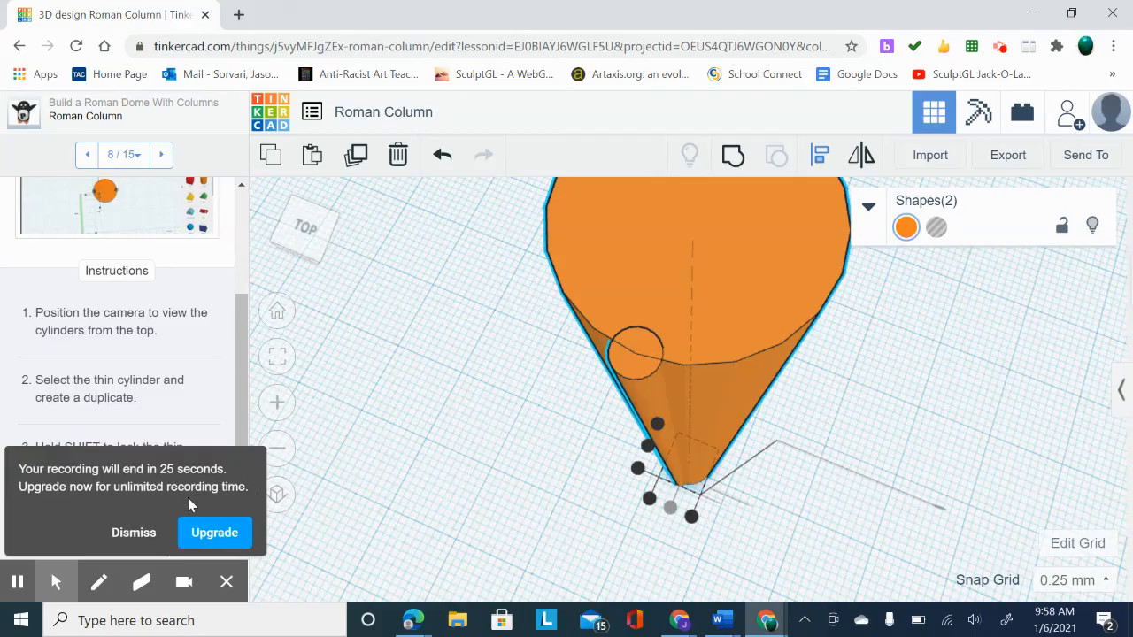
pyautogui.click(122, 535)
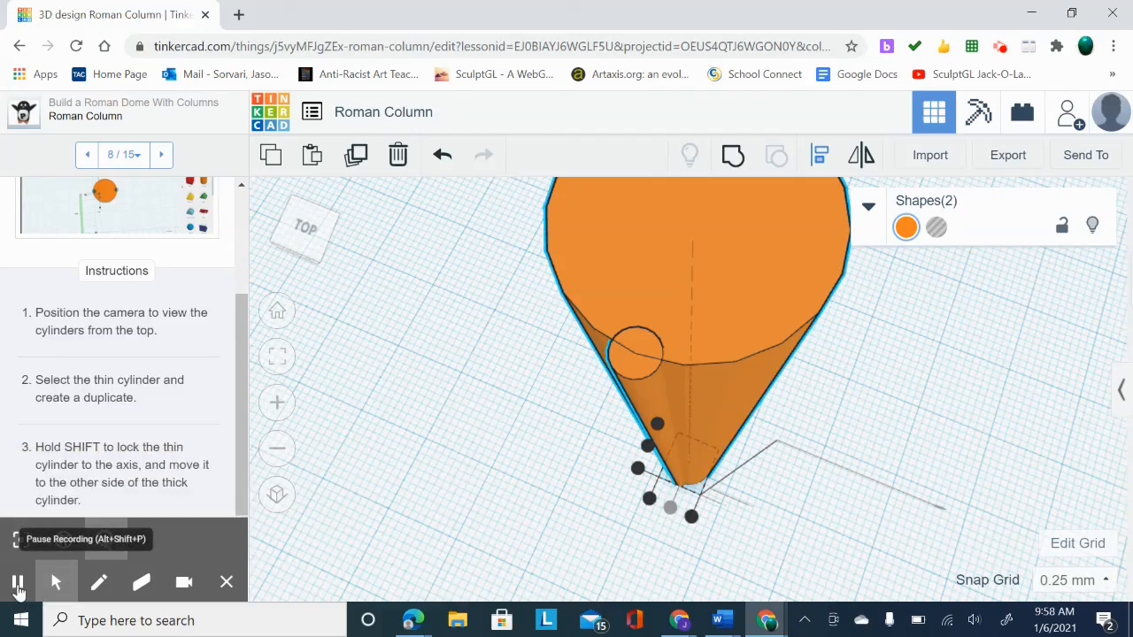